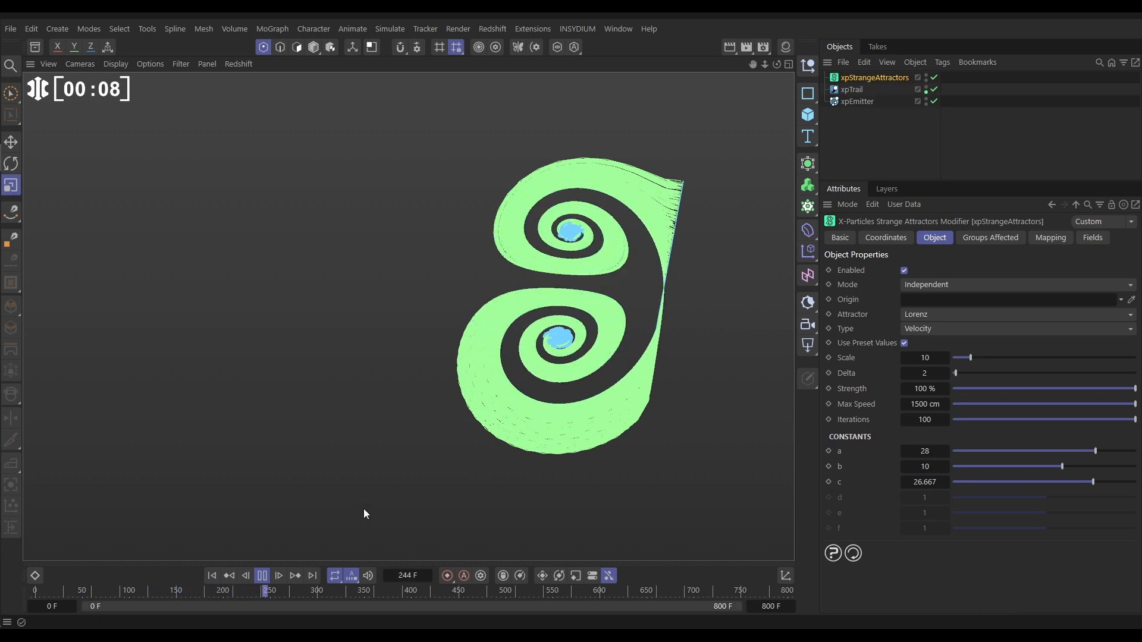
# Pause the simulation and review xpEmitter's rectangle shape and its 300-birthrate, 150 cm emission settings.
pyautogui.click(272, 576)
pyautogui.click(856, 102)
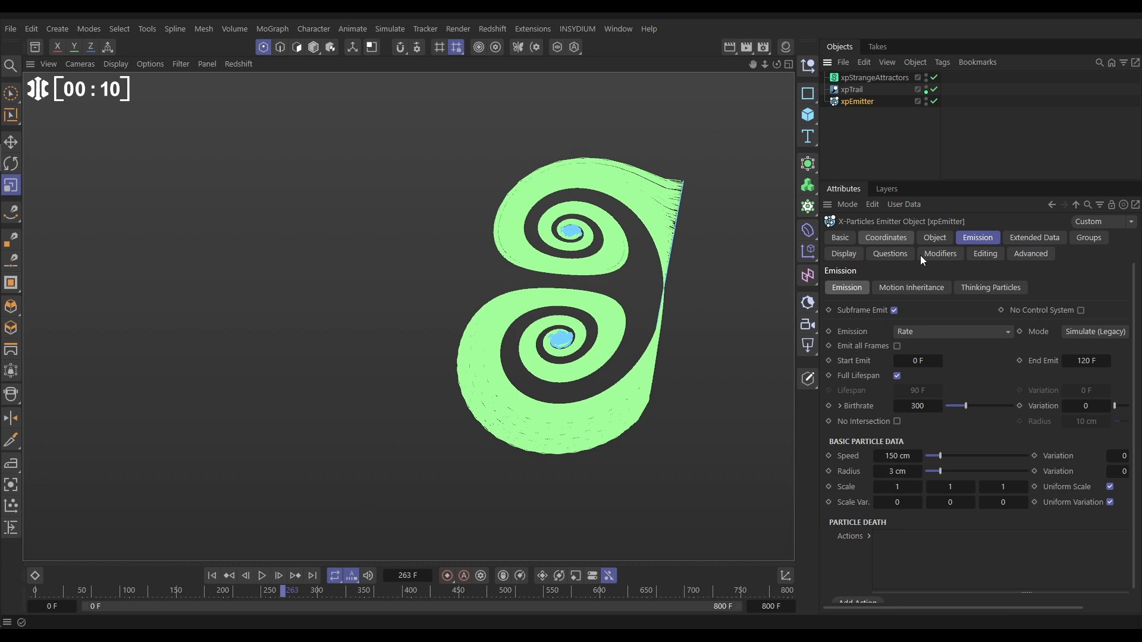
pyautogui.click(933, 237)
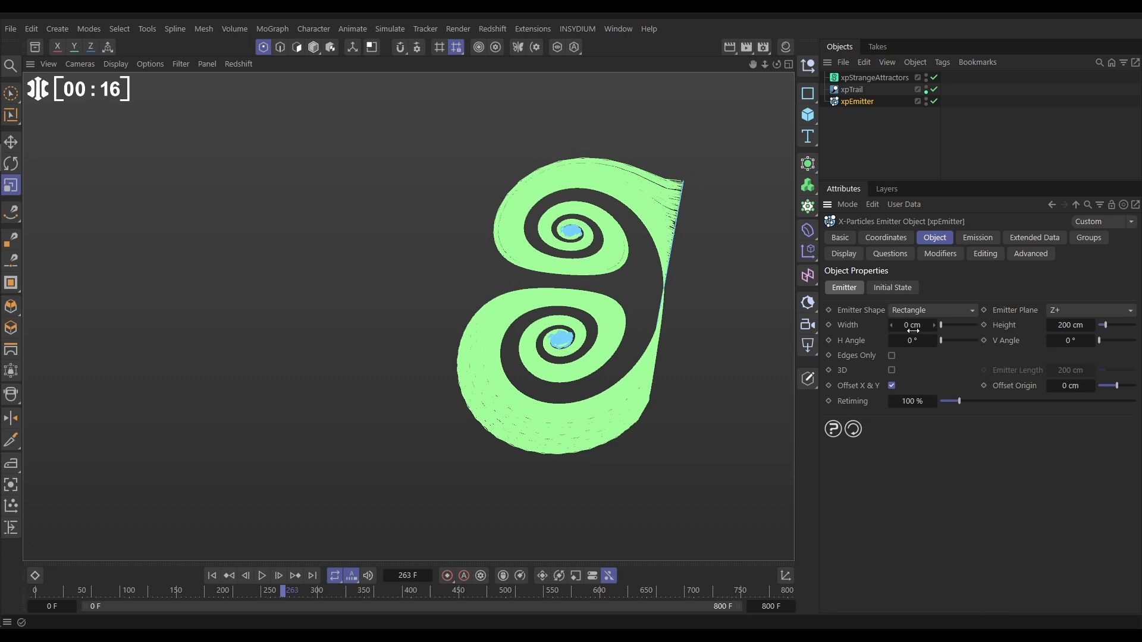
pyautogui.click(976, 238)
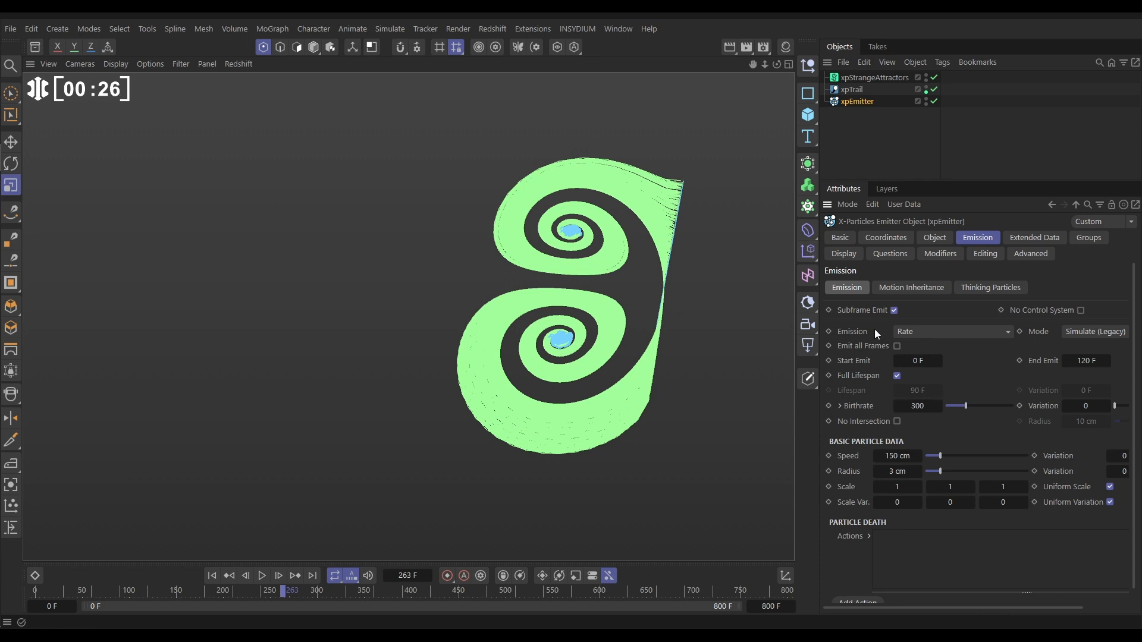
# Replay to preview xpStrangeAttractors, then lower its Max Speed to 105 cm.
pyautogui.click(874, 77)
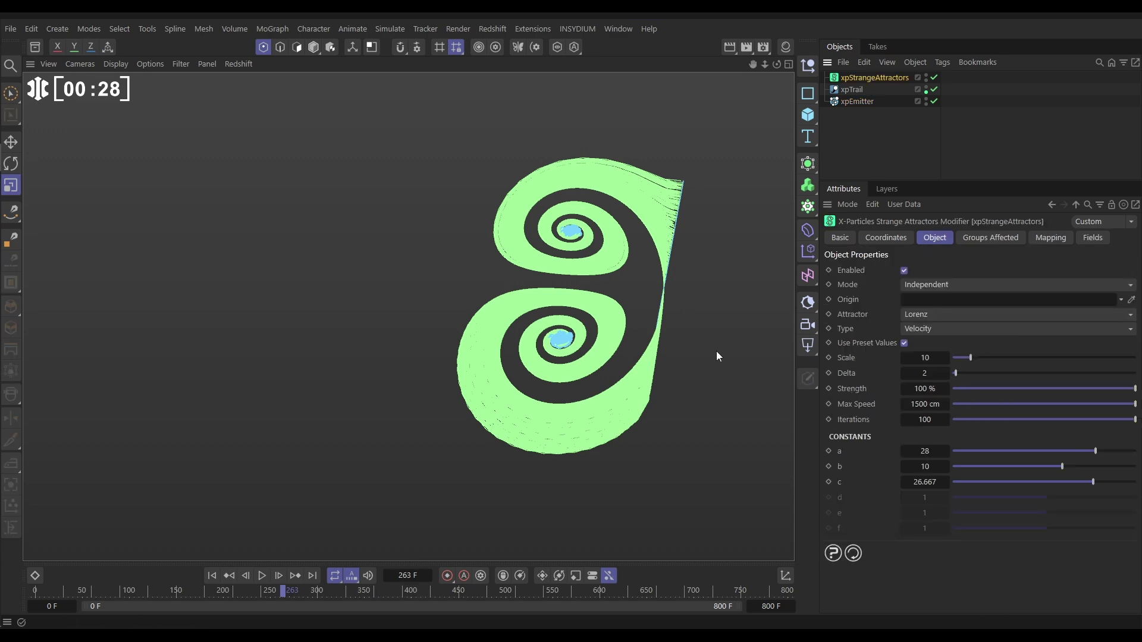
pyautogui.click(213, 576)
pyautogui.click(261, 575)
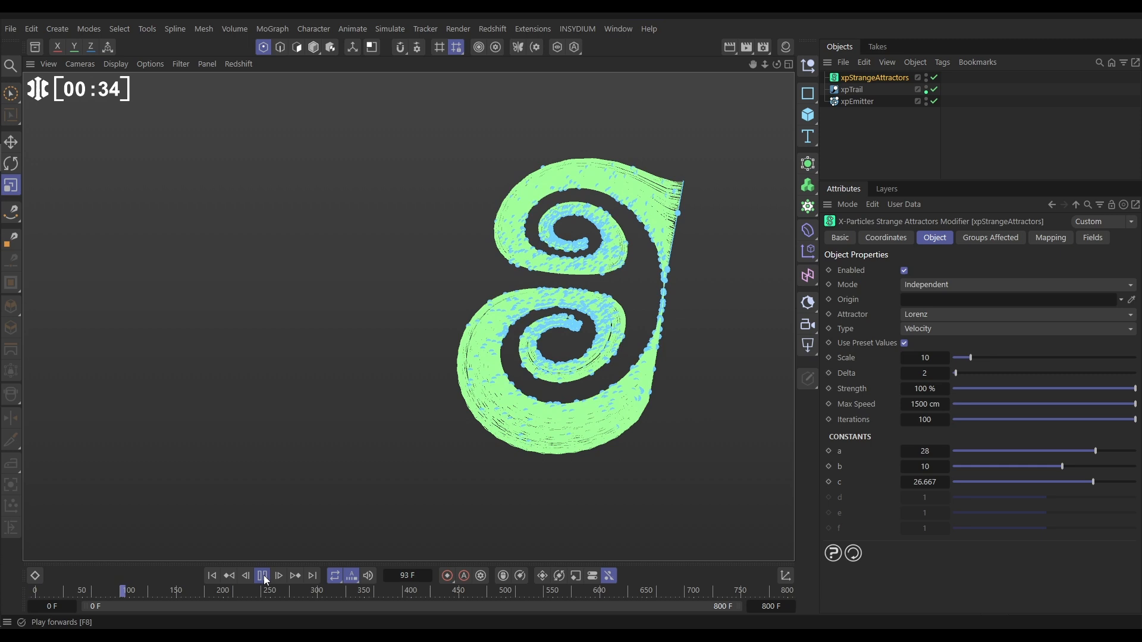
pyautogui.press('F8')
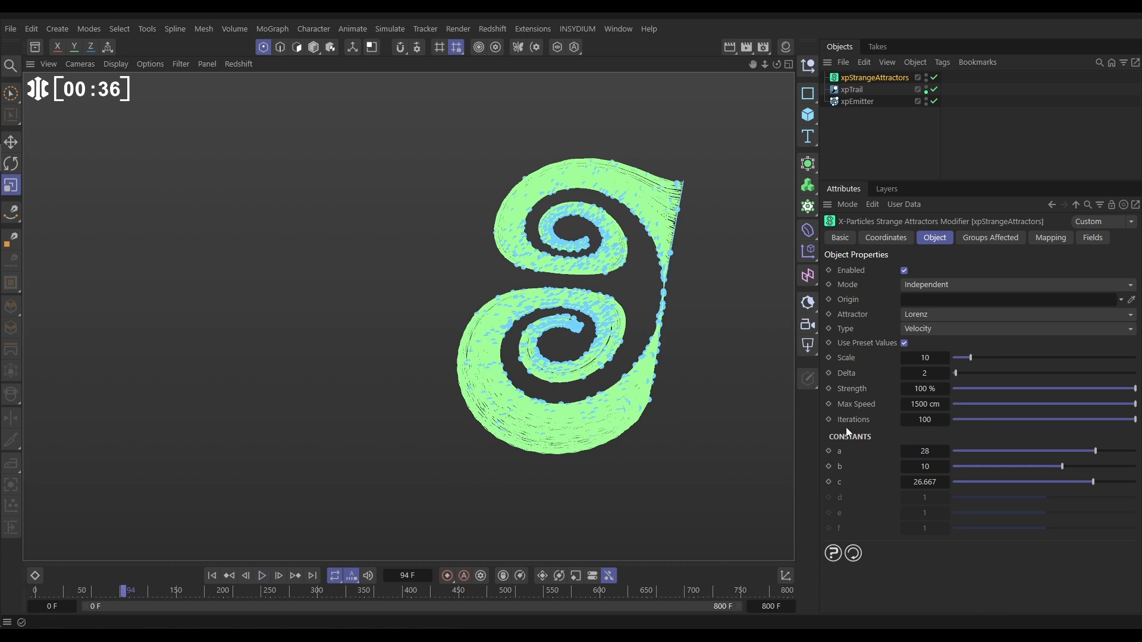
pyautogui.doubleClick(921, 404)
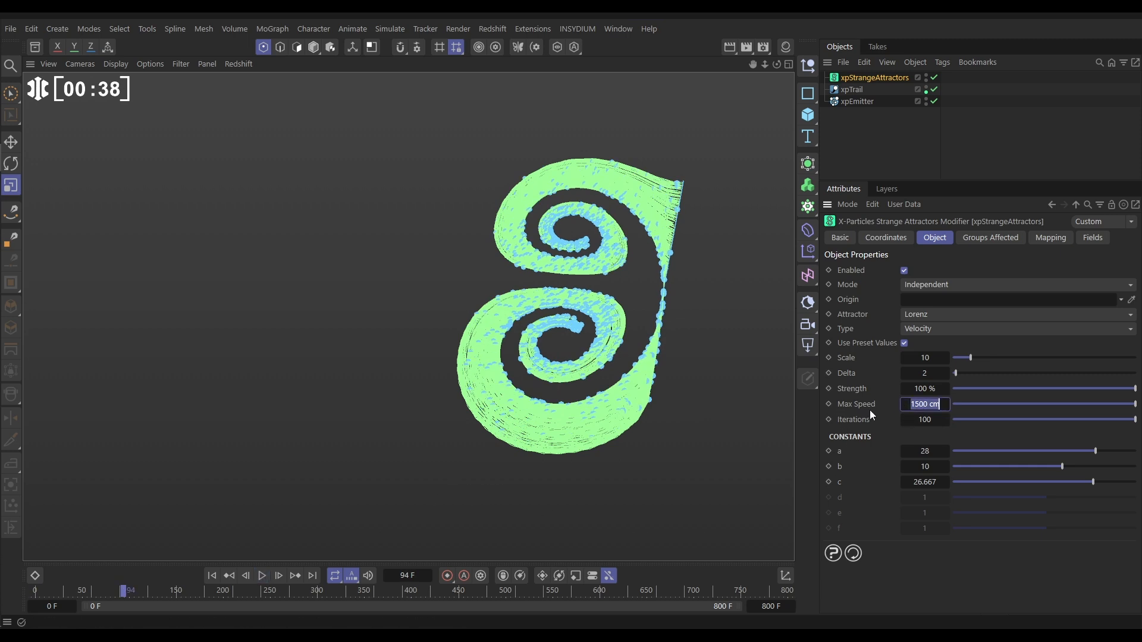
pyautogui.write('105')
pyautogui.press('Return')
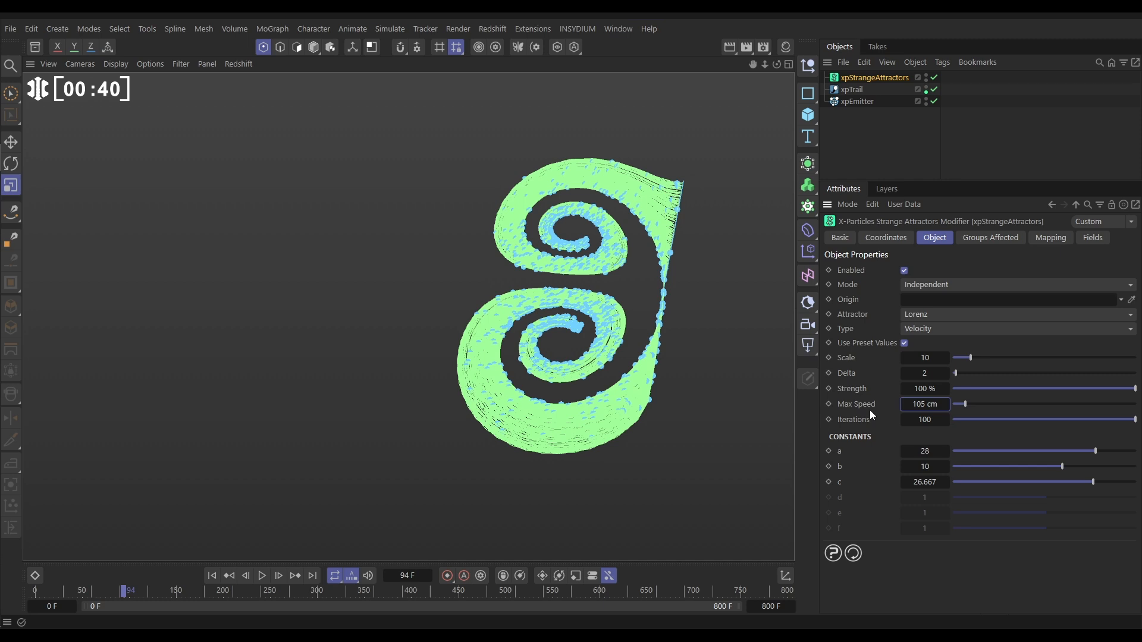
# Replay with the slower speed and reduce the attractor Strength to 28 %.
pyautogui.click(213, 576)
pyautogui.click(263, 575)
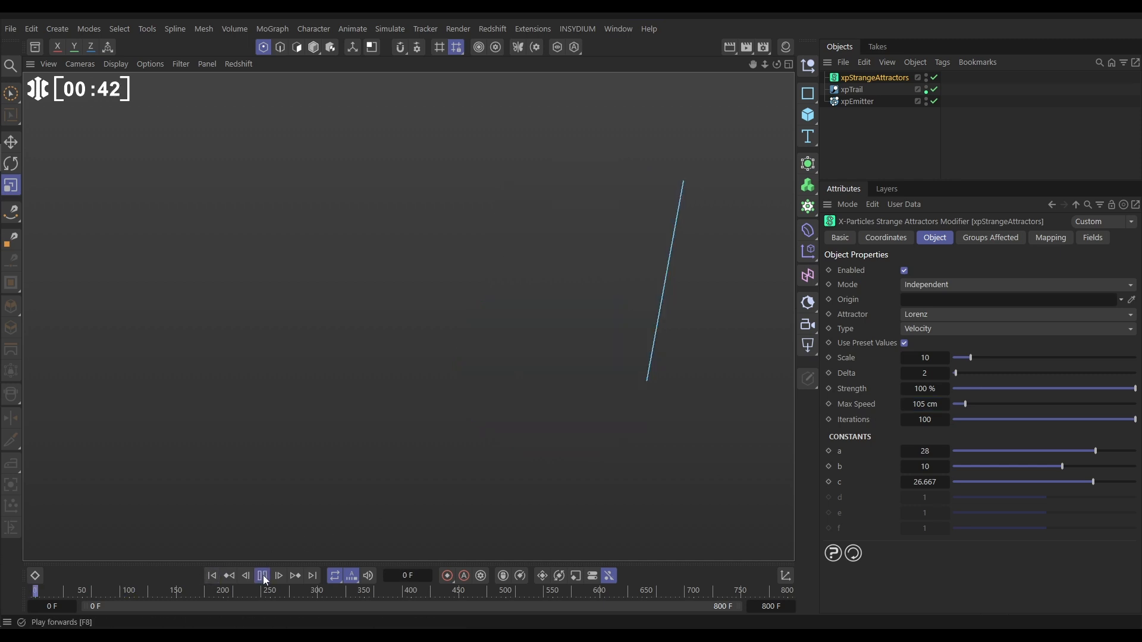
pyautogui.click(263, 576)
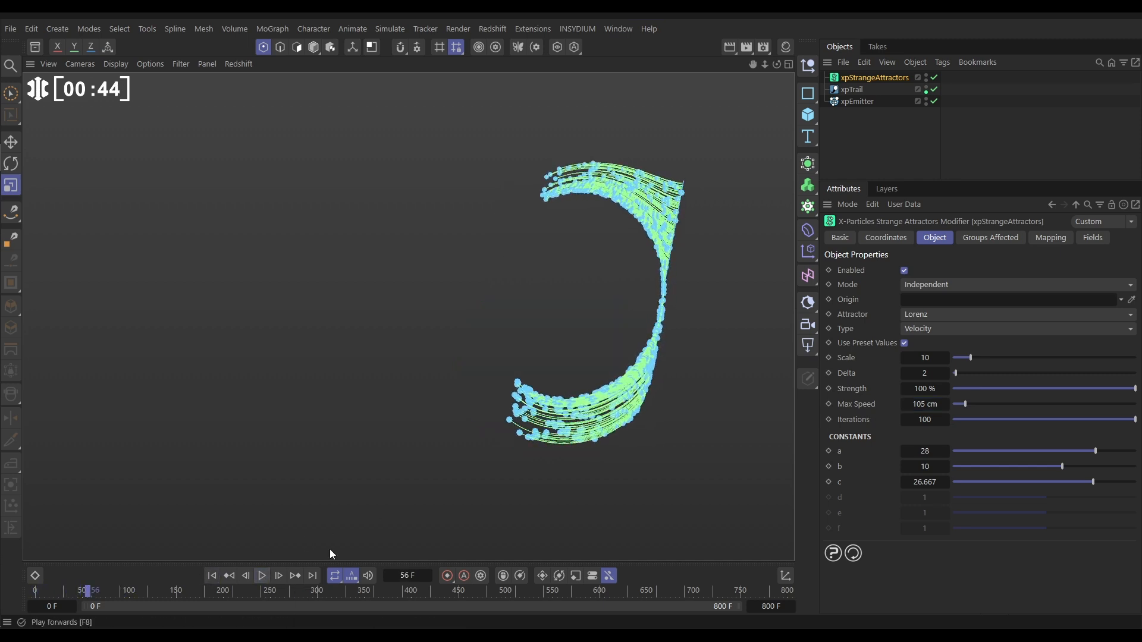
pyautogui.doubleClick(923, 388)
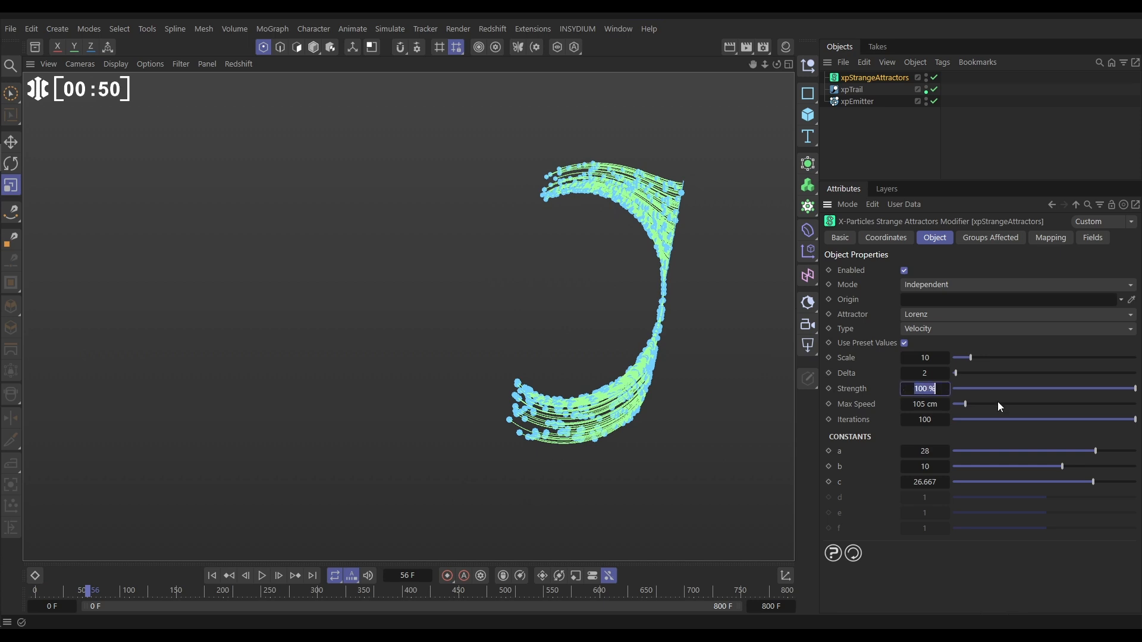
pyautogui.write('28')
pyautogui.press('Return')
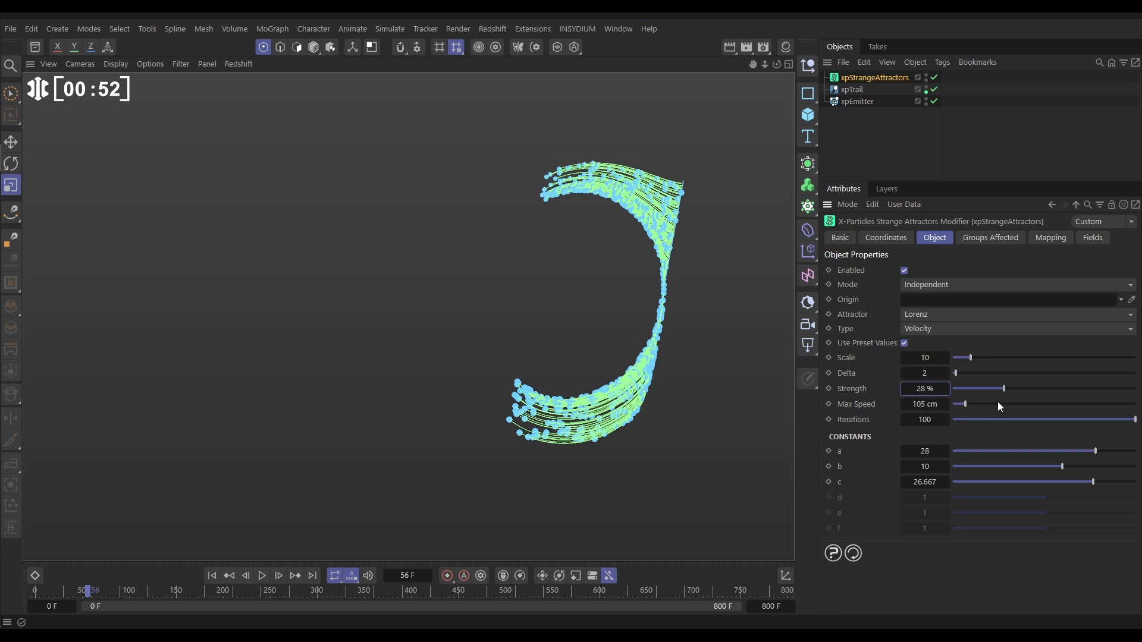
# Add an nxTurbulence modifier with VoroNoise, Strength 28 and Scale 450 %.
pyautogui.click(577, 29)
pyautogui.moveTo(597, 72)
pyautogui.moveTo(708, 177)
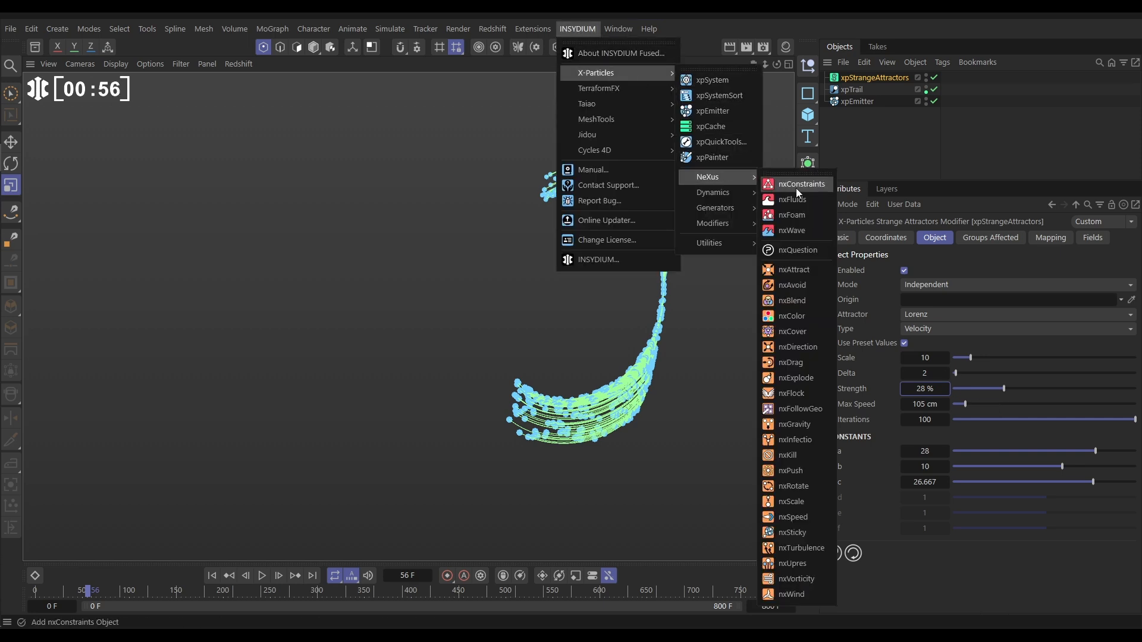
pyautogui.click(794, 548)
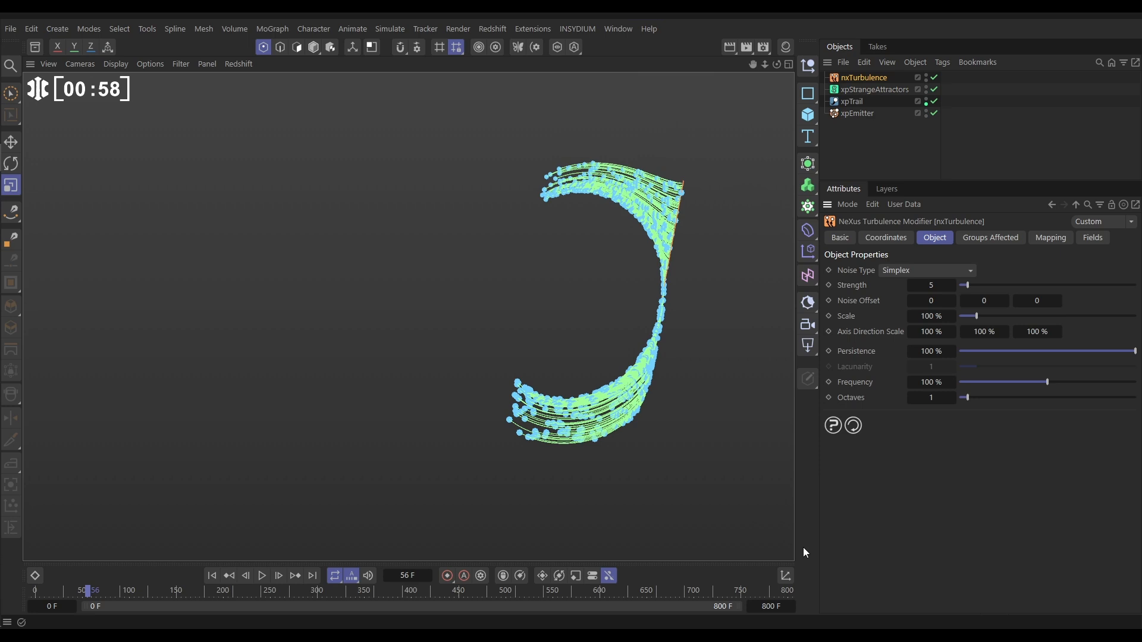
pyautogui.click(929, 271)
pyautogui.click(922, 350)
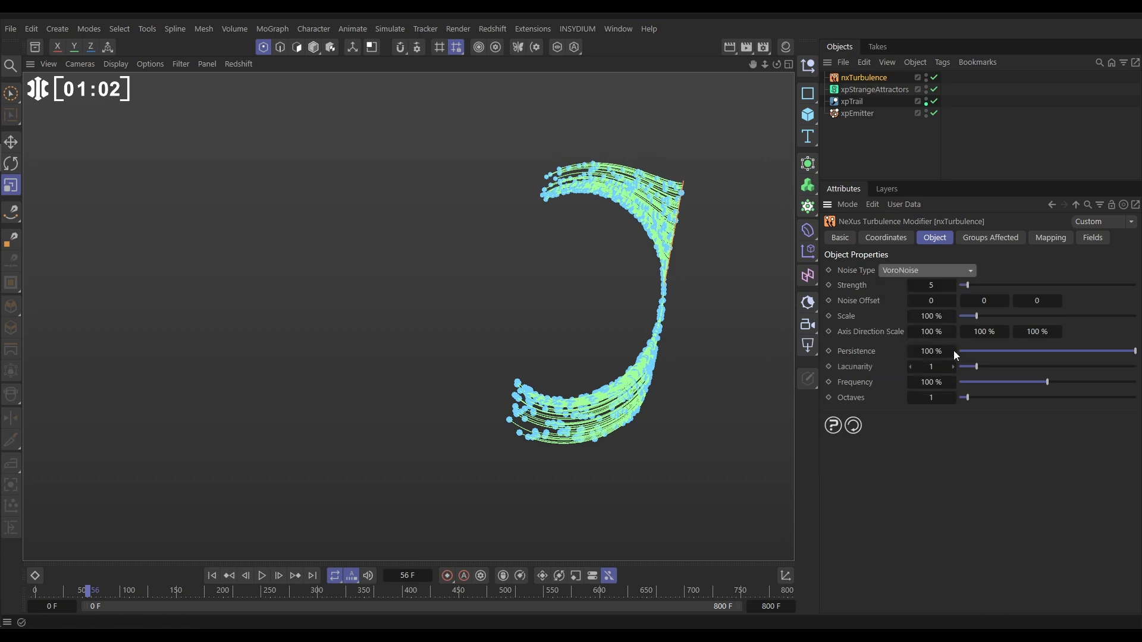
pyautogui.doubleClick(935, 286)
pyautogui.write('28')
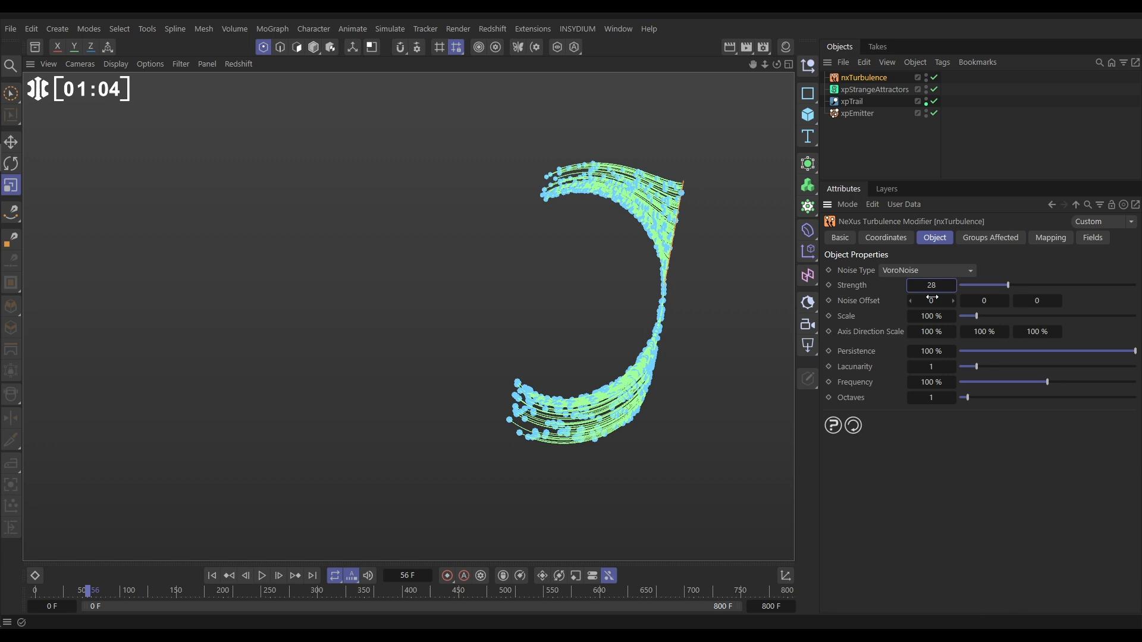
pyautogui.doubleClick(919, 316)
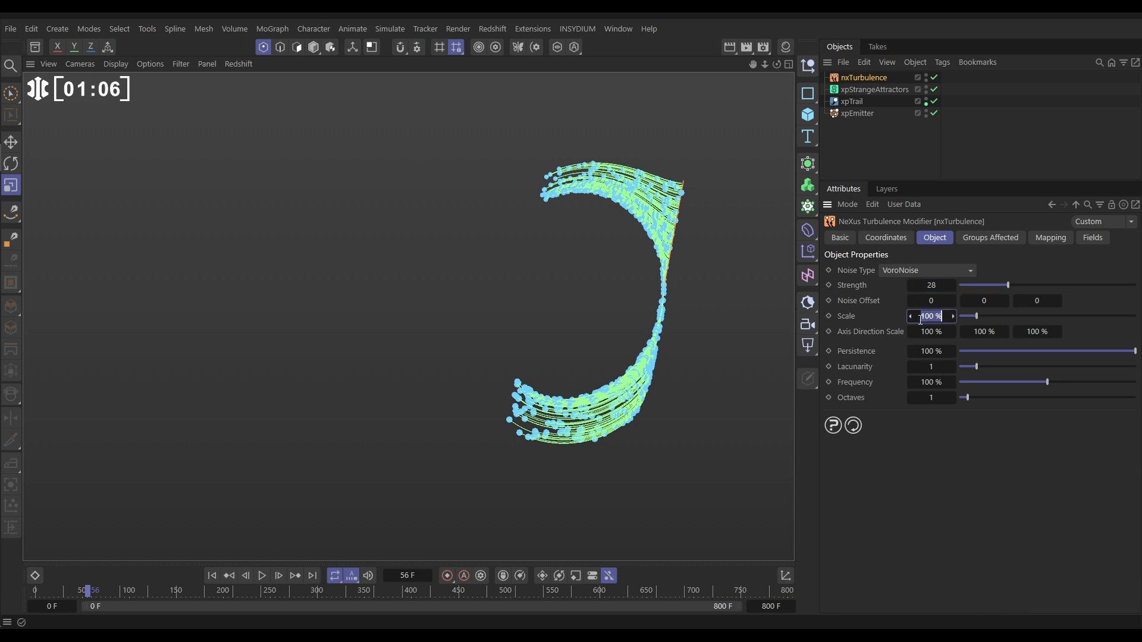
pyautogui.write('450')
pyautogui.press('Return')
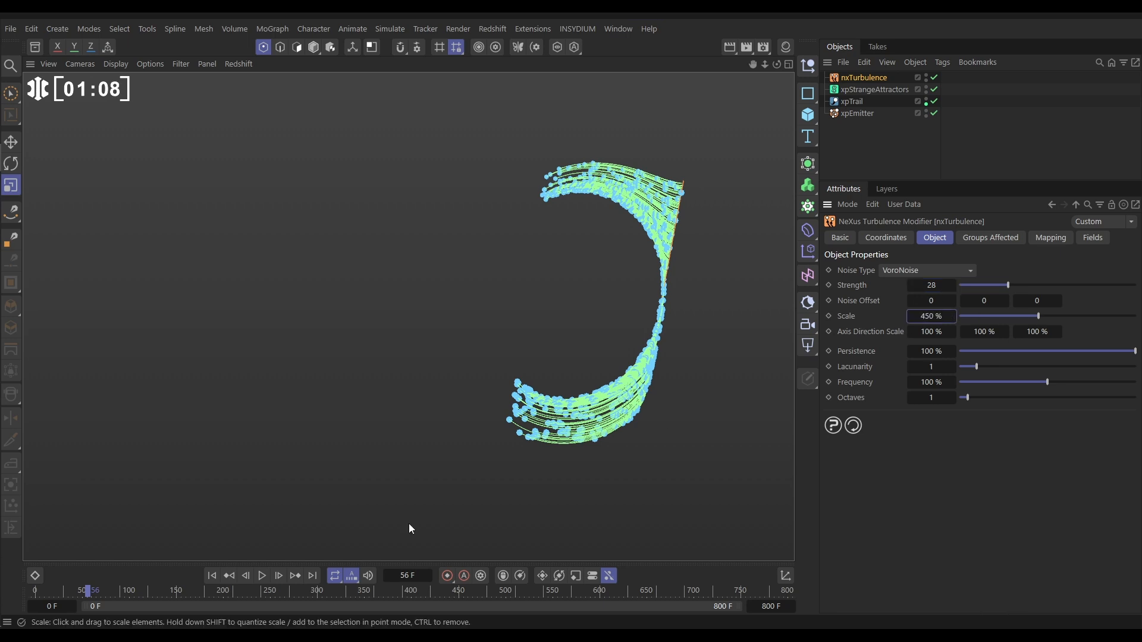
# Replay the simulation with turbulence and stop at frame 226 on the swirling trails.
pyautogui.click(212, 576)
pyautogui.click(262, 575)
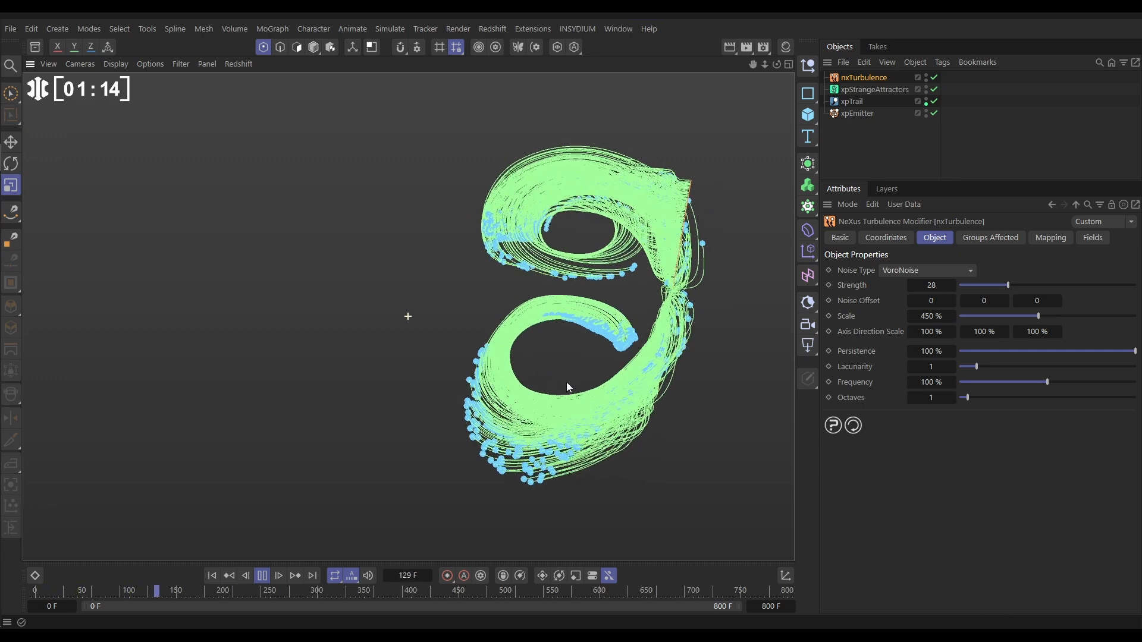
pyautogui.moveTo(567, 382)
pyautogui.keyDown('alt'); pyautogui.mouseDown()
pyautogui.moveTo(692, 381)
pyautogui.moveTo(581, 386)
pyautogui.mouseUp(); pyautogui.keyUp('alt')
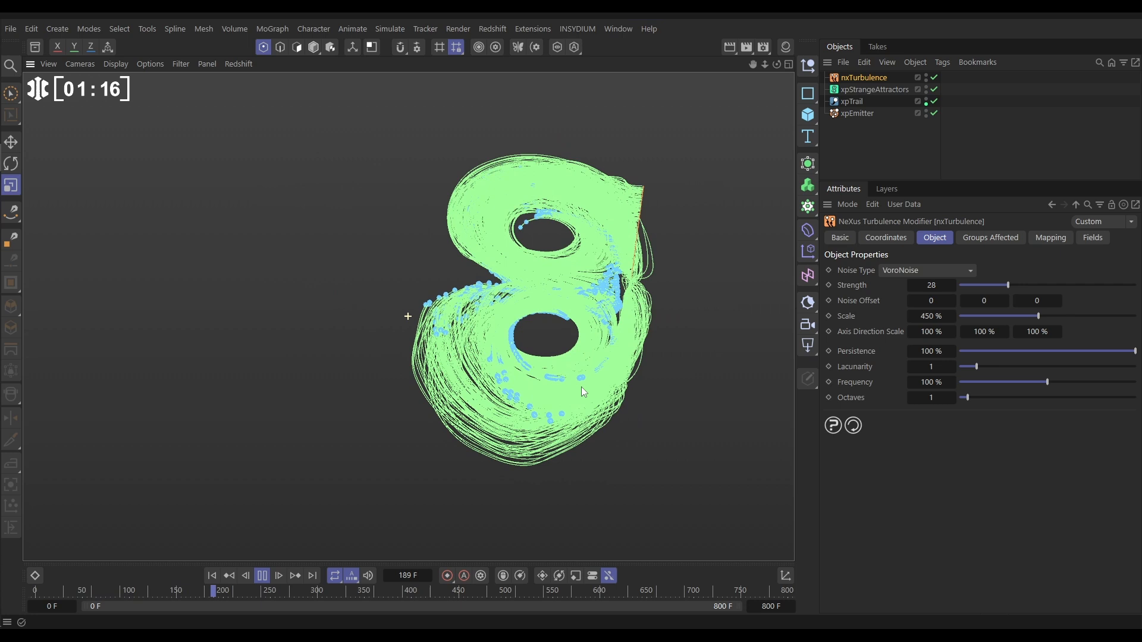
pyautogui.press('F8')
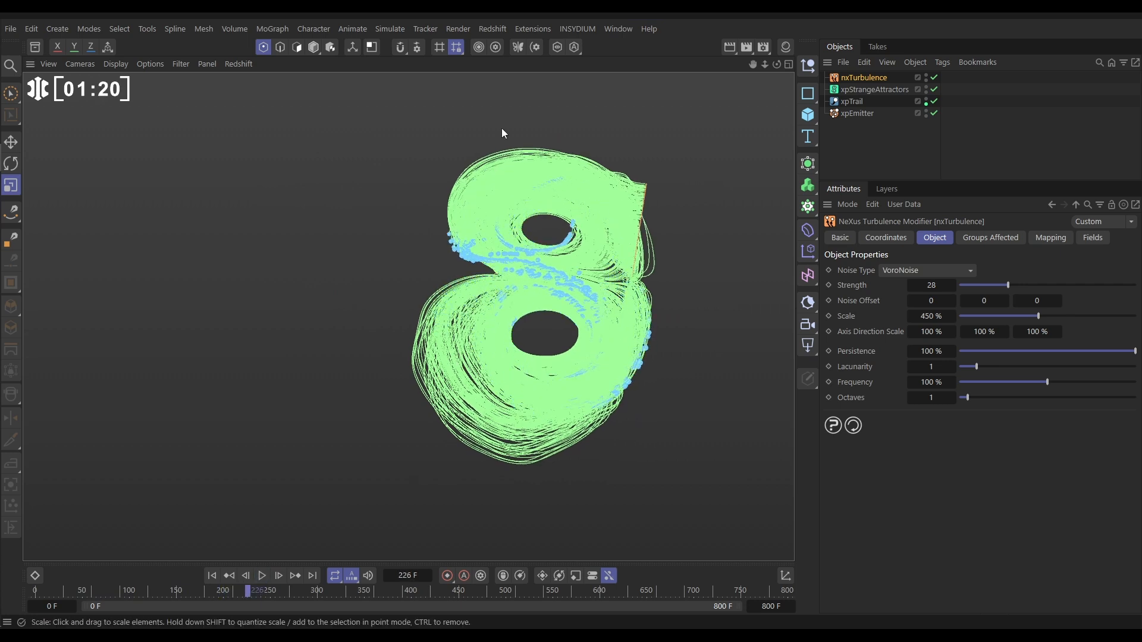
# Dock an RS RenderView left of the viewport, render frame 226, and select xpTrail.
pyautogui.click(498, 31)
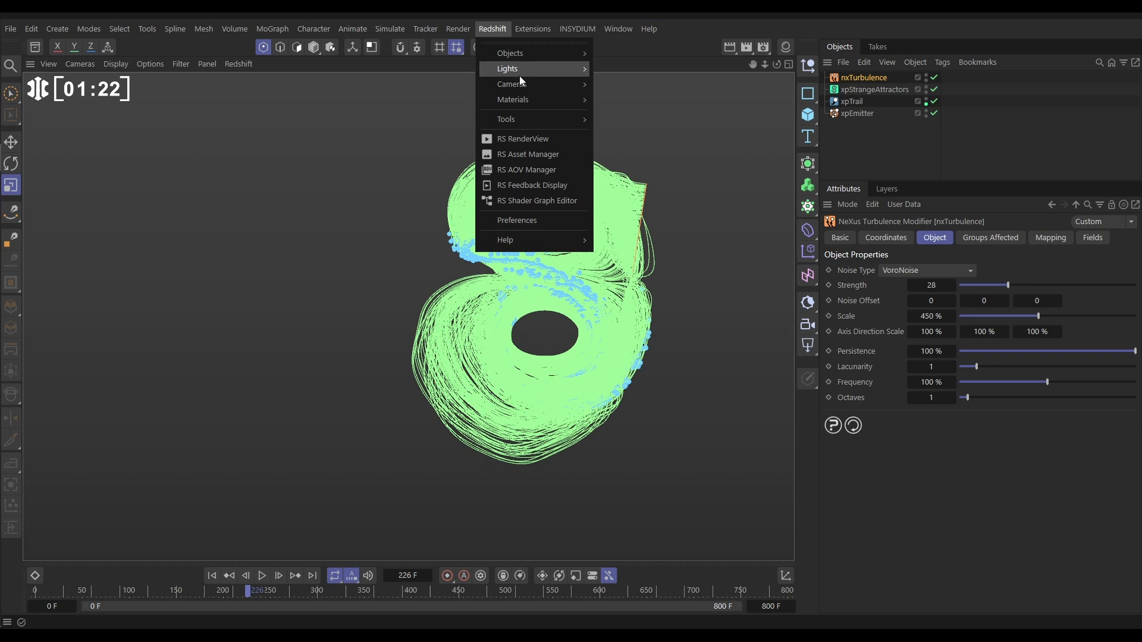
pyautogui.click(522, 138)
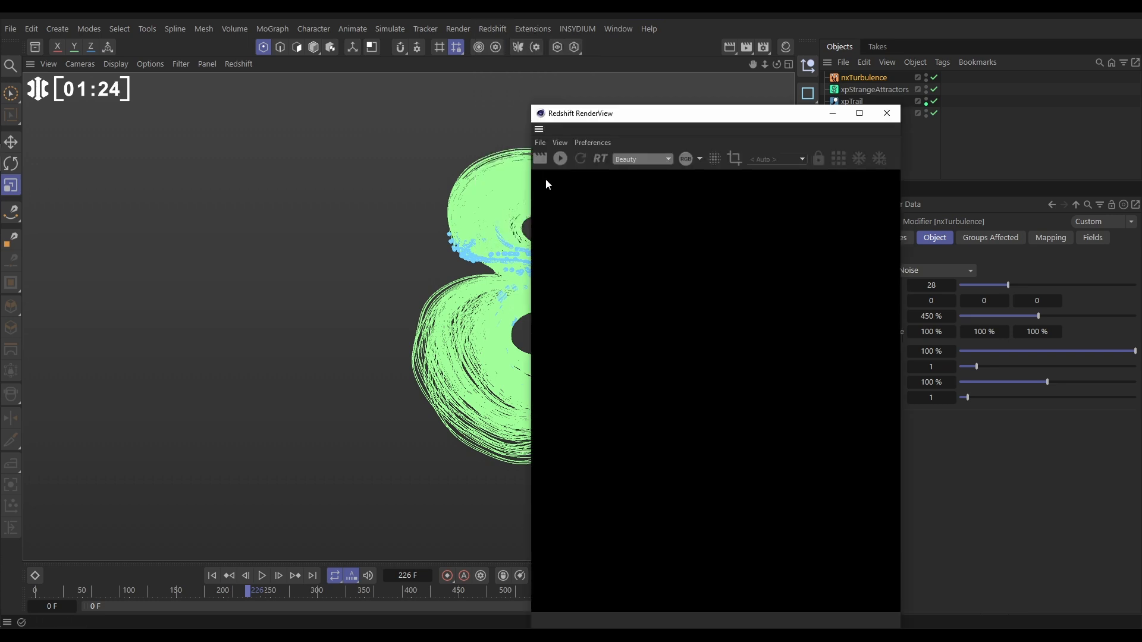
pyautogui.moveTo(539, 129); pyautogui.dragTo(75, 212)
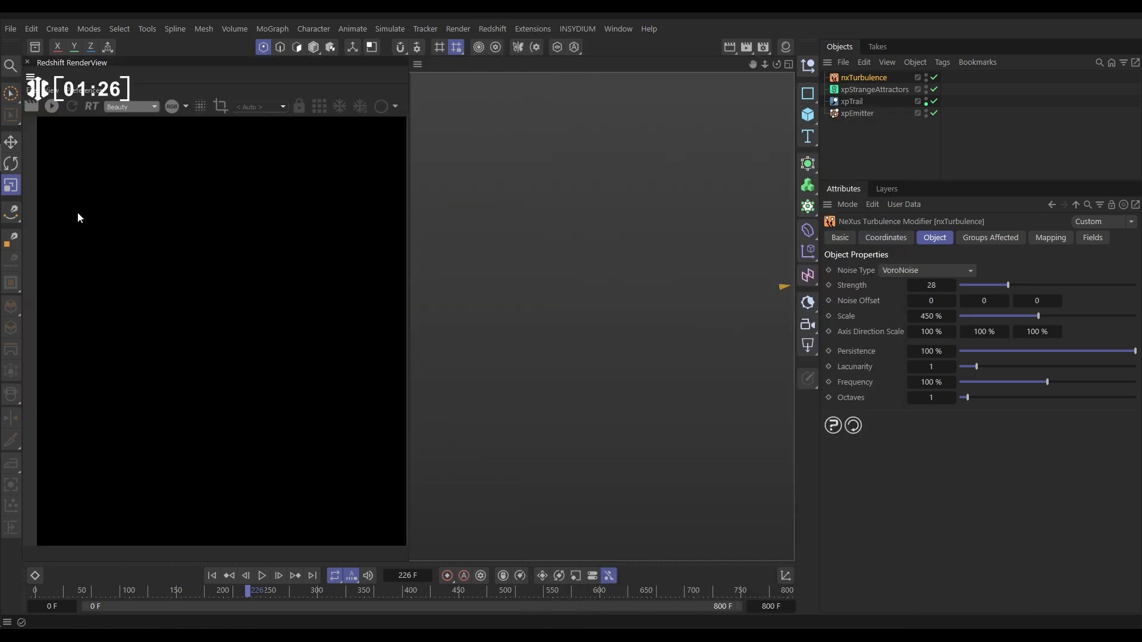
pyautogui.click(52, 107)
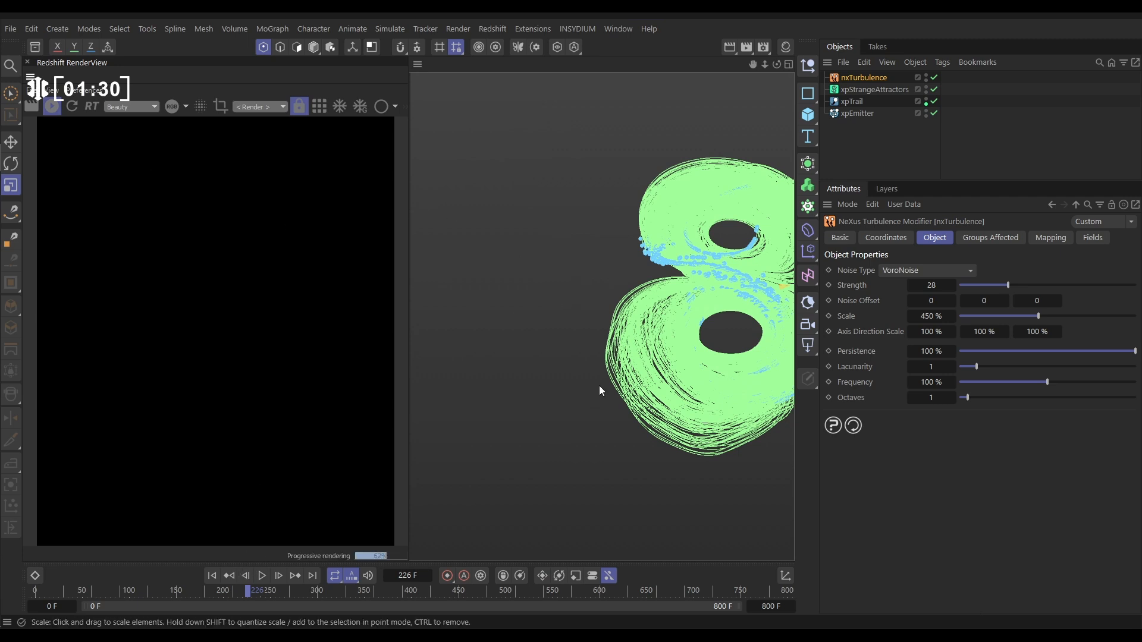
pyautogui.click(854, 103)
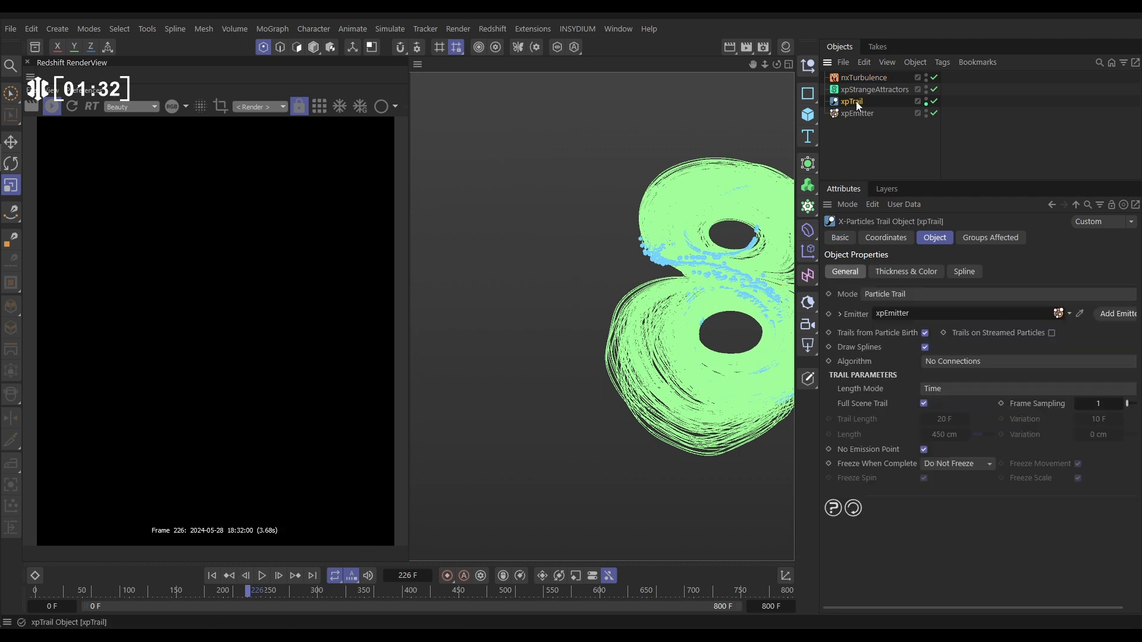
# Add a Redshift Object tag to xpTrail rendering curves as Boxes with 0.1 thickness.
pyautogui.click(943, 61)
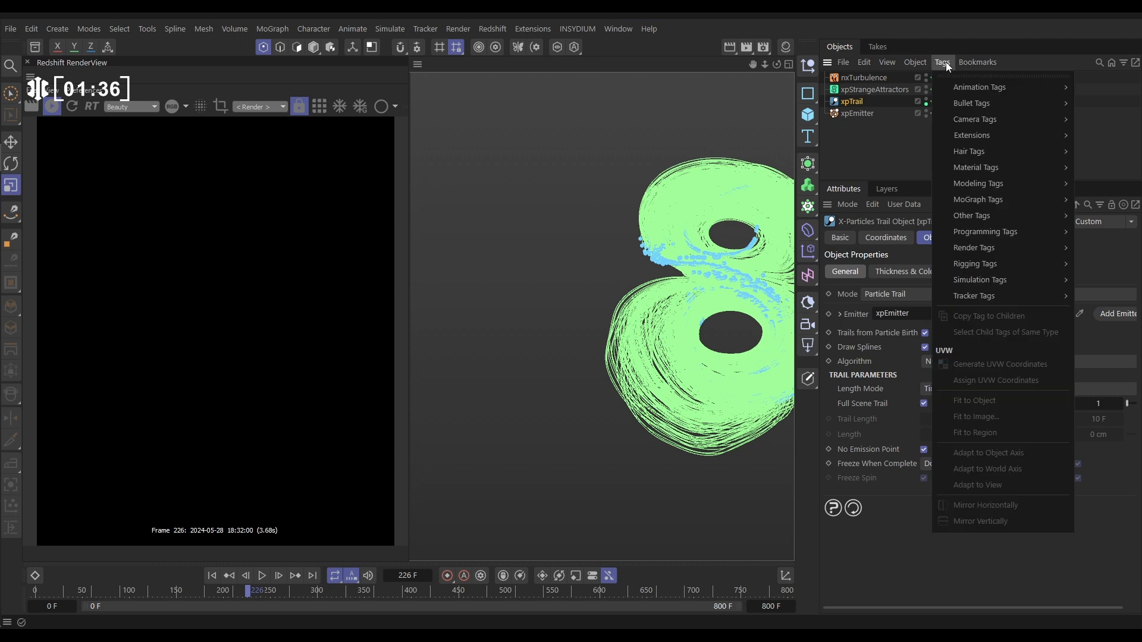
pyautogui.moveTo(975, 248)
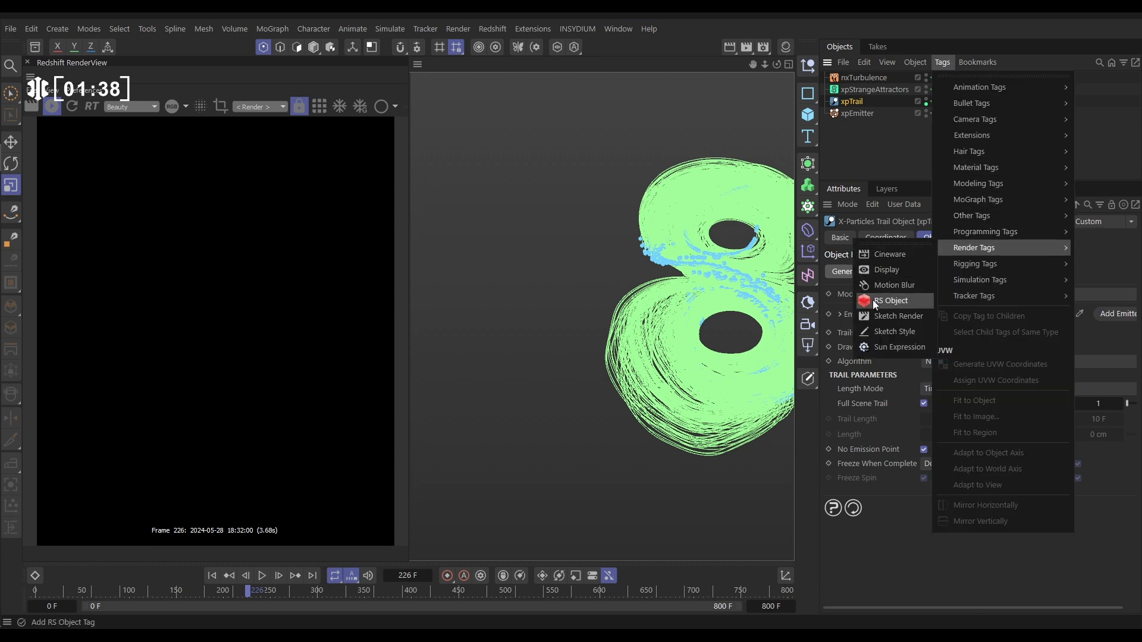
pyautogui.click(895, 300)
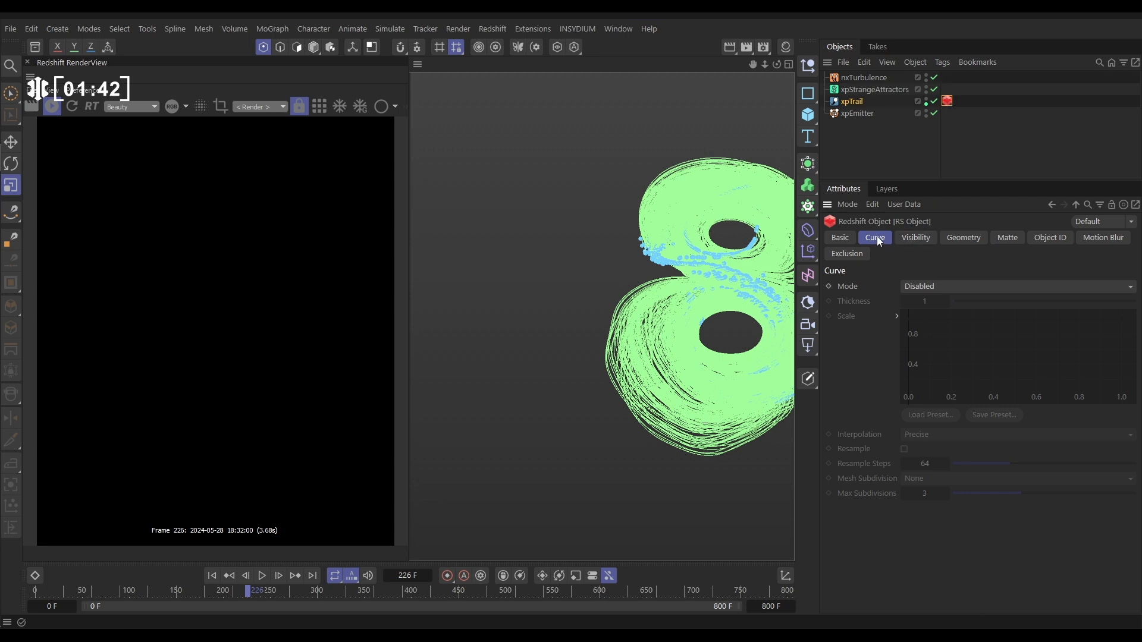
pyautogui.click(919, 287)
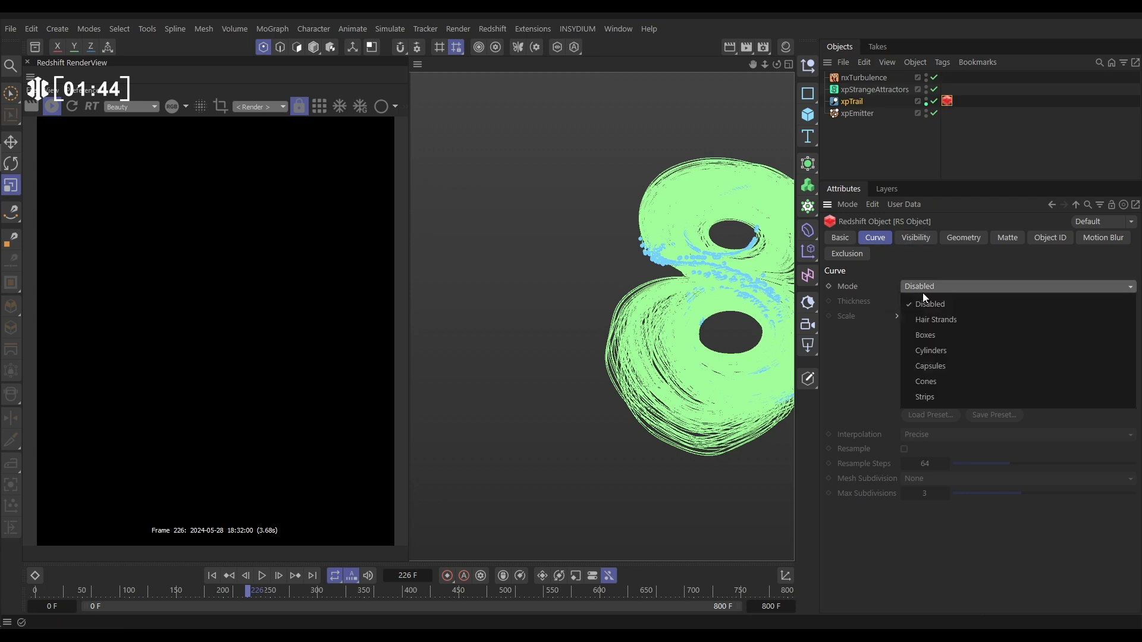
pyautogui.click(931, 333)
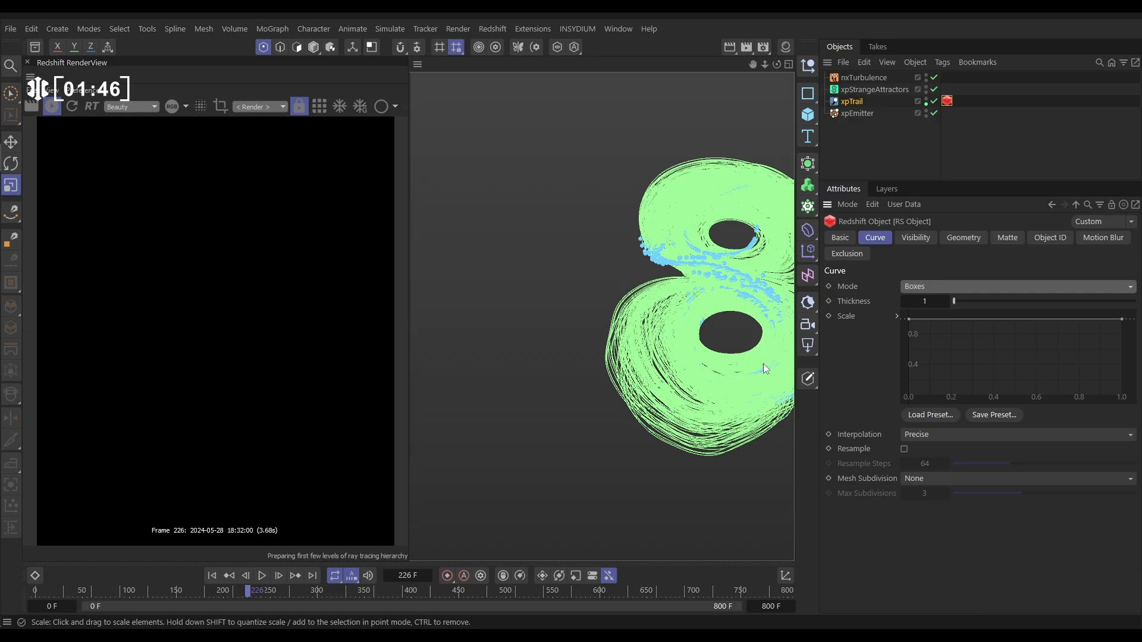
pyautogui.press('o')
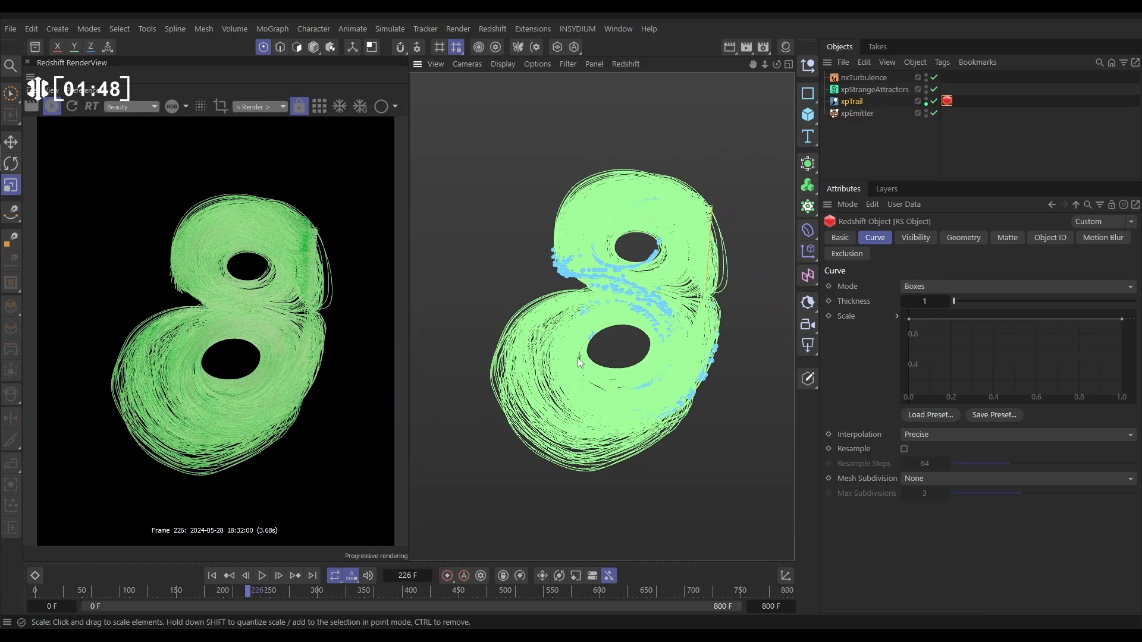
pyautogui.scroll(3, 544, 352)
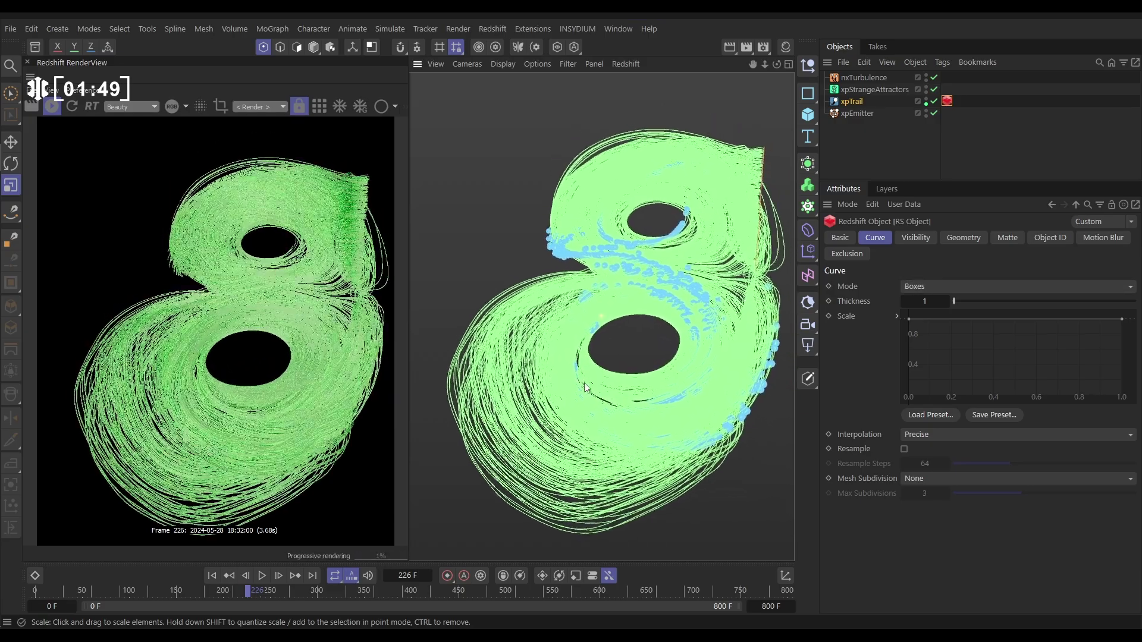
pyautogui.keyDown('alt'); pyautogui.moveTo(587, 389); pyautogui.dragTo(572, 383); pyautogui.keyUp('alt')
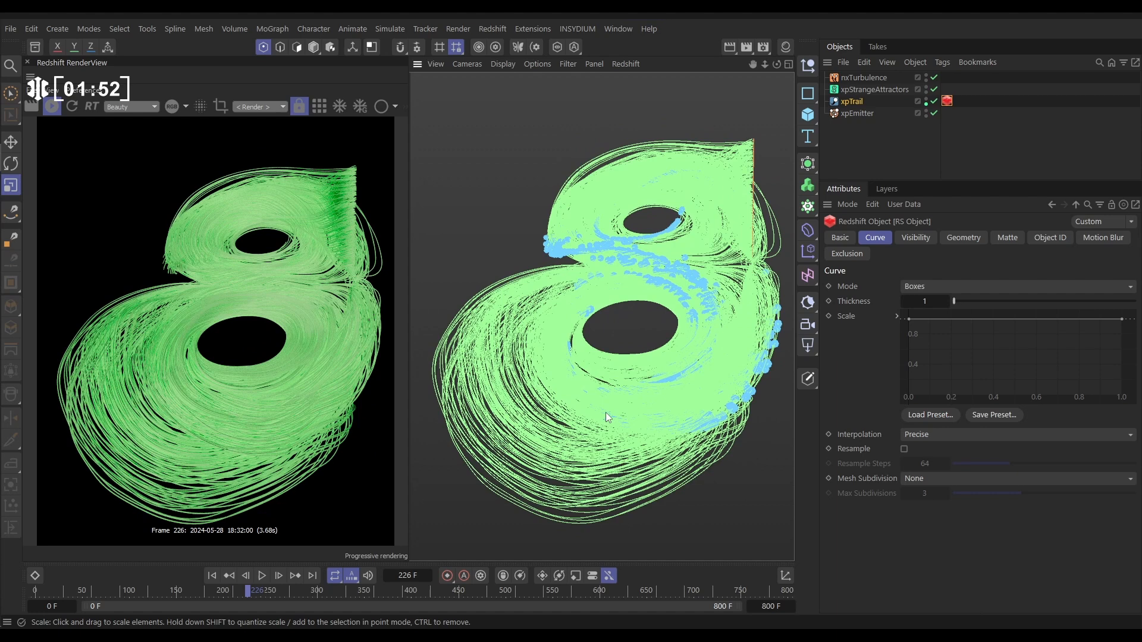
pyautogui.doubleClick(924, 300)
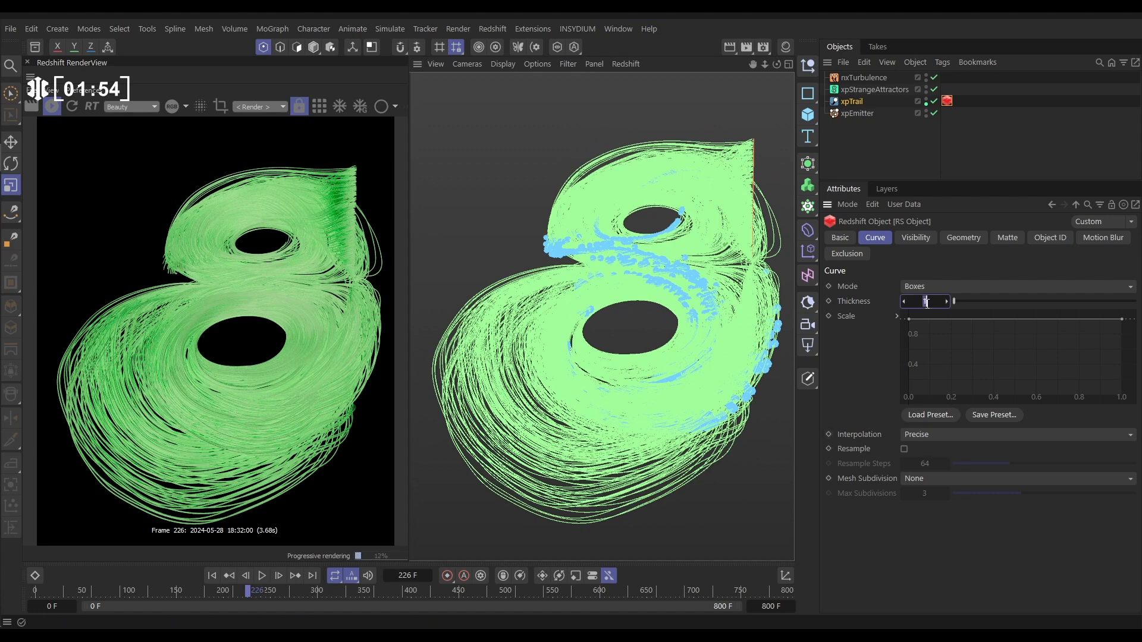
pyautogui.write('0.1')
pyautogui.press('Return')
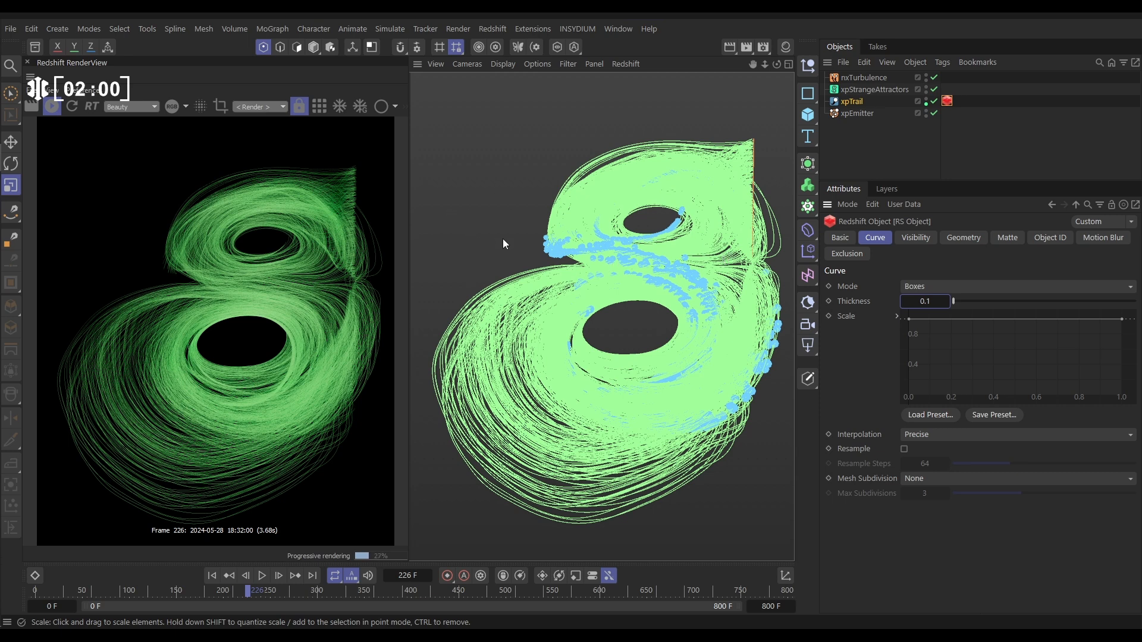
# Create a new RS Standard material and apply it to xpTrail.
pyautogui.click(785, 47)
pyautogui.click(734, 63)
pyautogui.moveTo(759, 103)
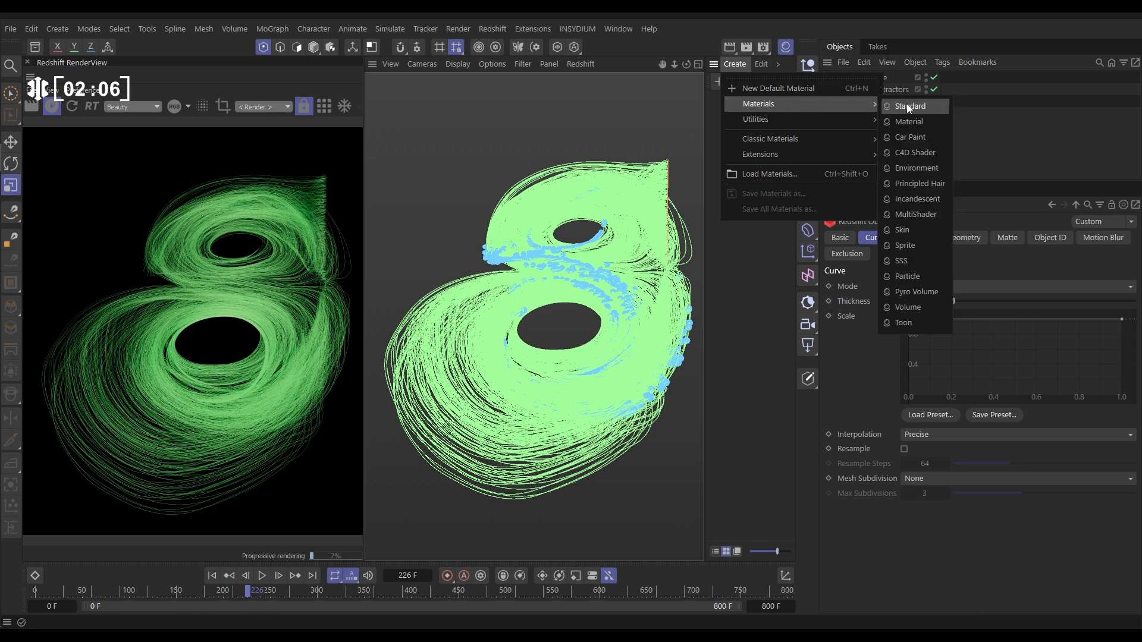
pyautogui.click(909, 108)
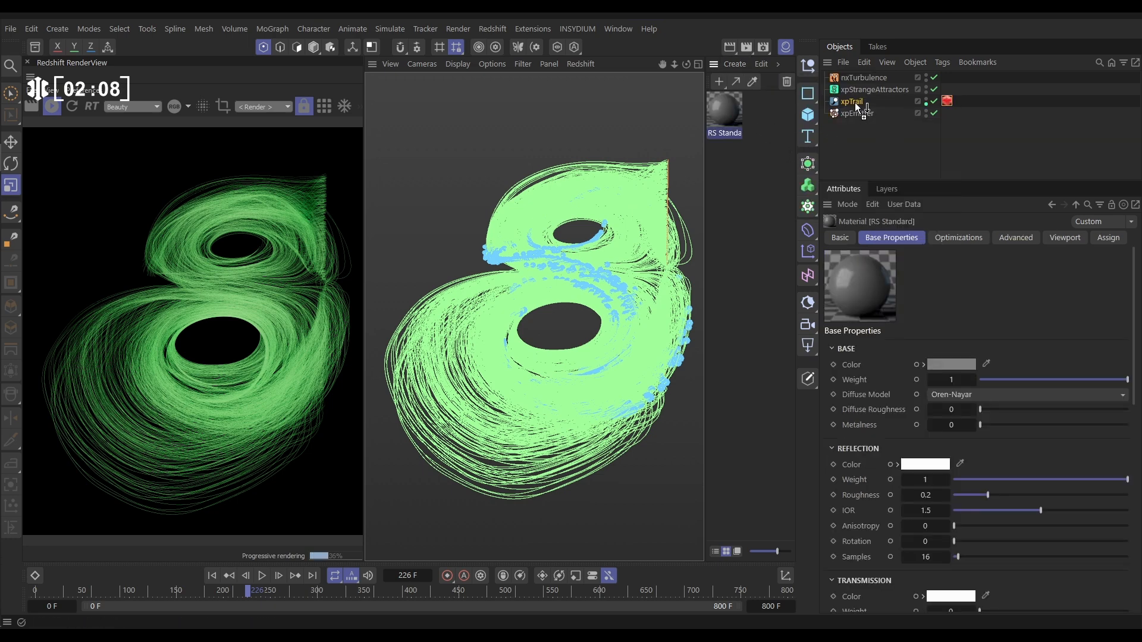
pyautogui.moveTo(854, 102); pyautogui.dragTo(854, 103)
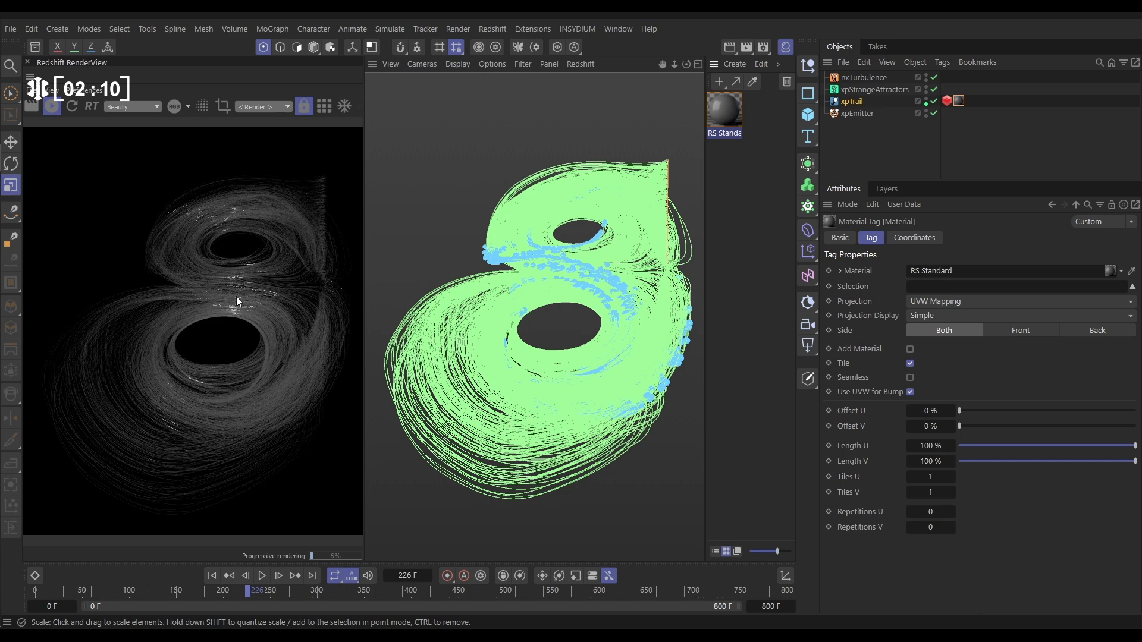
# In the Node Editor set Base and Reflection weight to 0 and Emission weight to 2.
pyautogui.doubleClick(724, 106)
pyautogui.moveTo(758, 94)
pyautogui.mouseDown()
pyautogui.moveTo(721, 94)
pyautogui.moveTo(672, 58)
pyautogui.mouseUp()
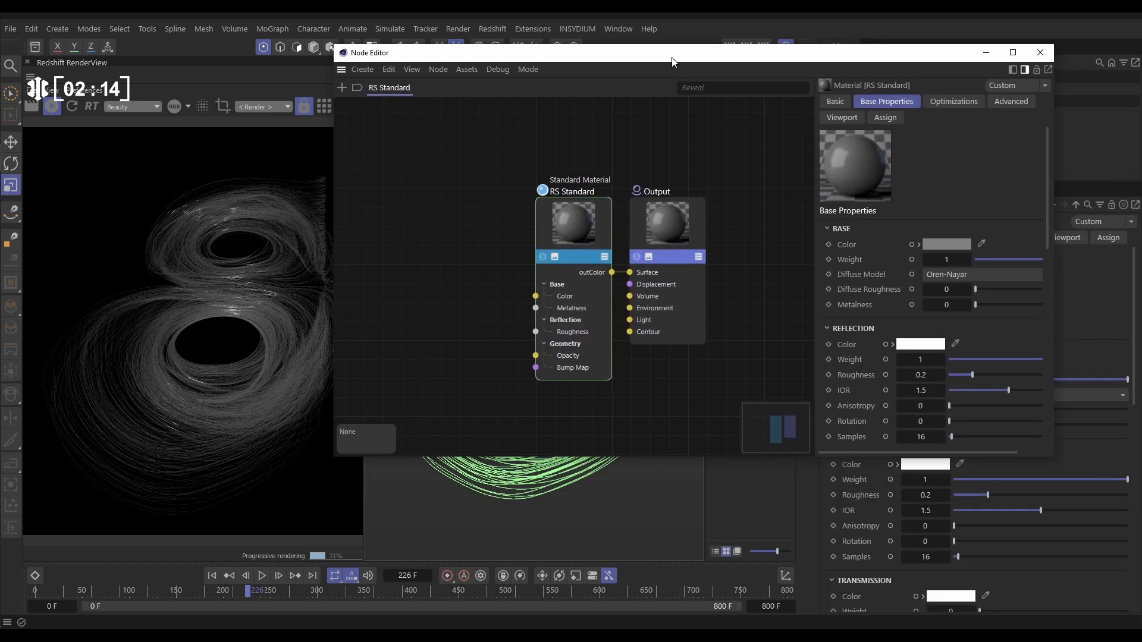
pyautogui.click(571, 218)
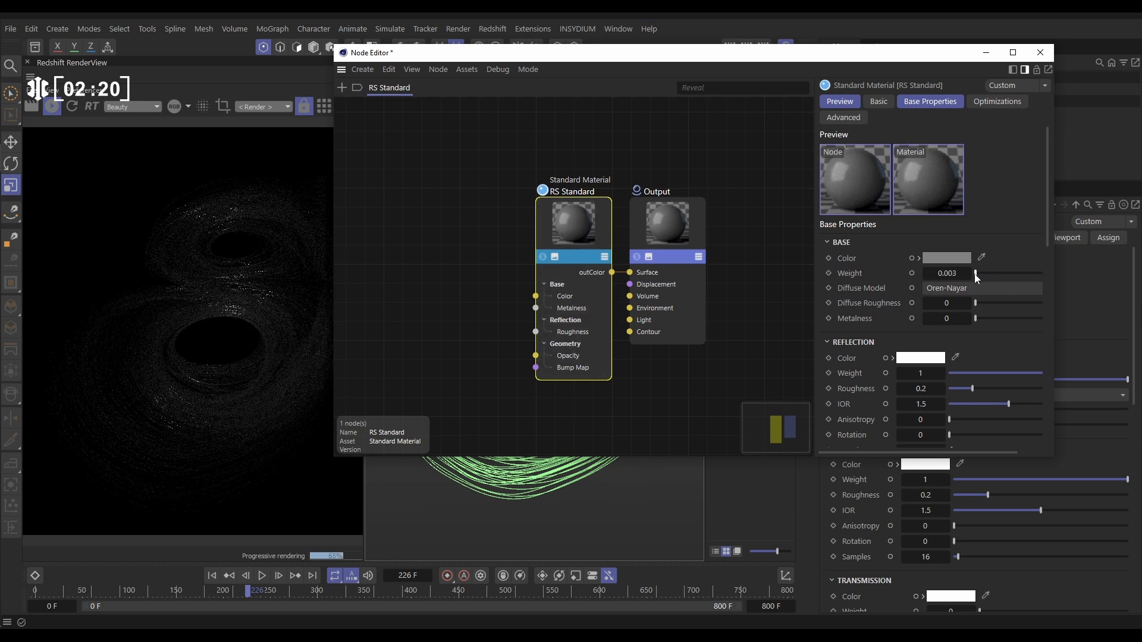
pyautogui.moveTo(1008, 274)
pyautogui.mouseDown()
pyautogui.moveTo(968, 273)
pyautogui.moveTo(949, 291)
pyautogui.mouseUp()
pyautogui.click(839, 242)
pyautogui.click(852, 261)
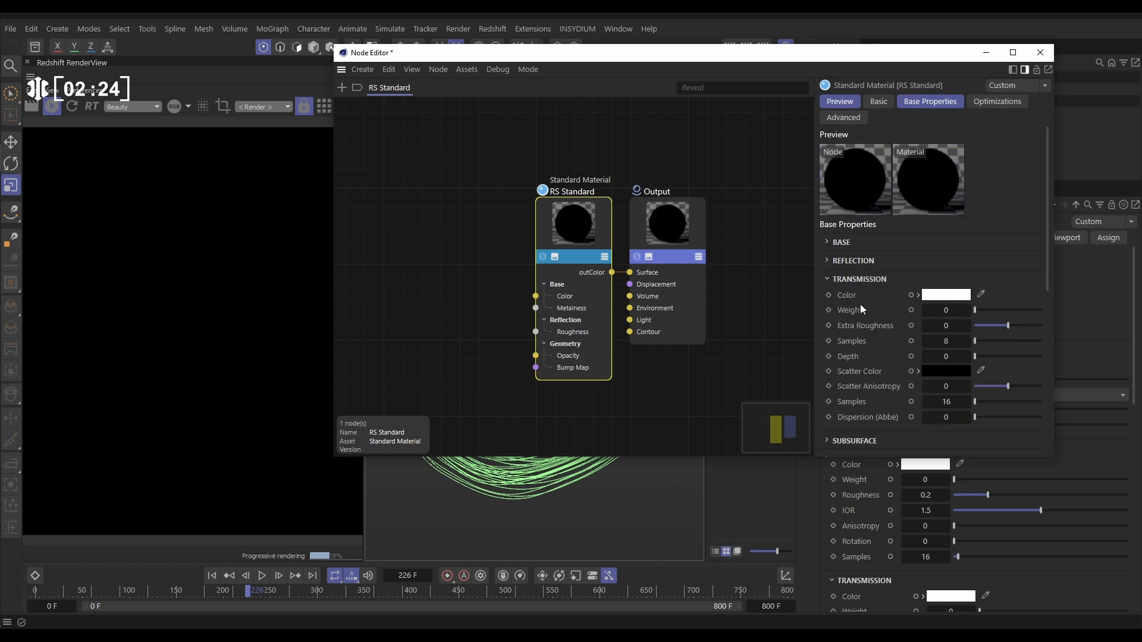
pyautogui.click(860, 279)
pyautogui.click(842, 353)
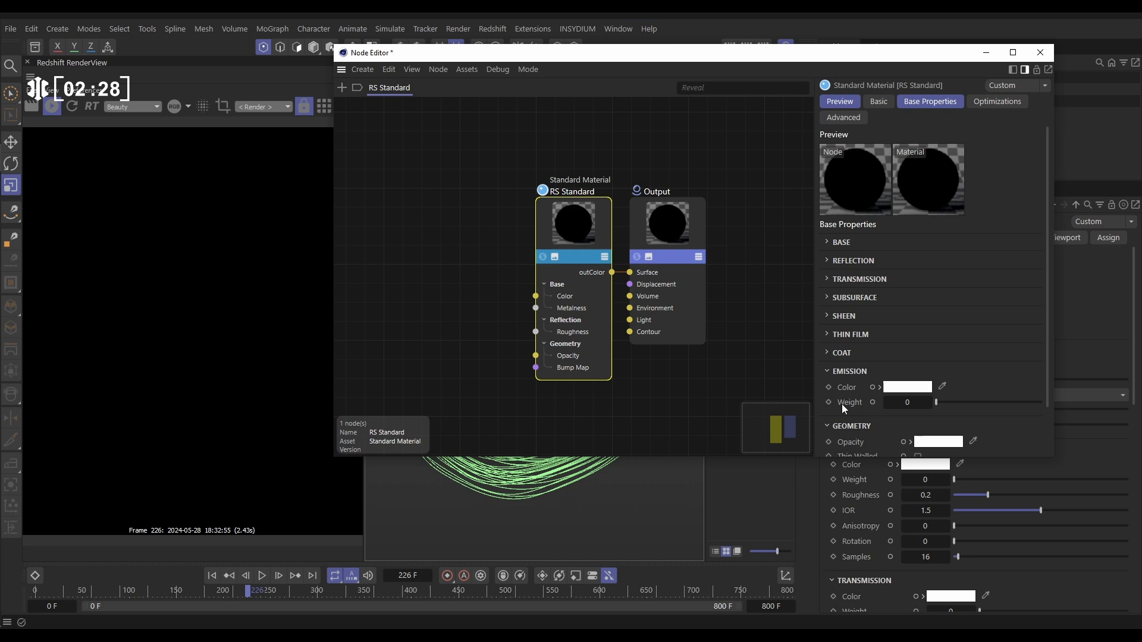
pyautogui.moveTo(938, 402); pyautogui.dragTo(1043, 404)
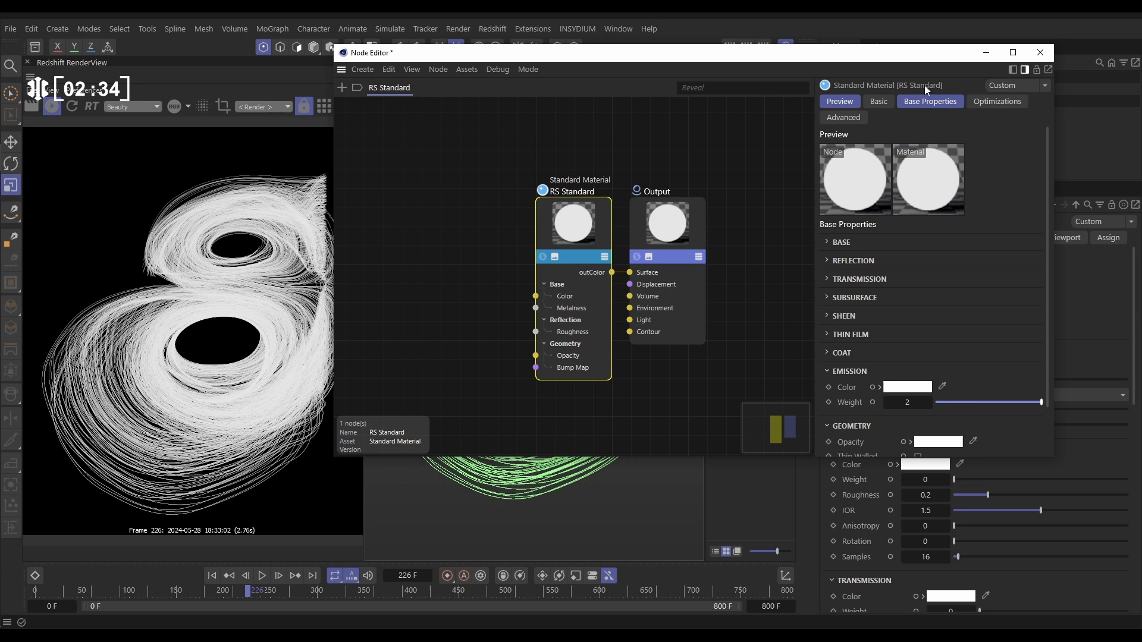
pyautogui.click(1045, 53)
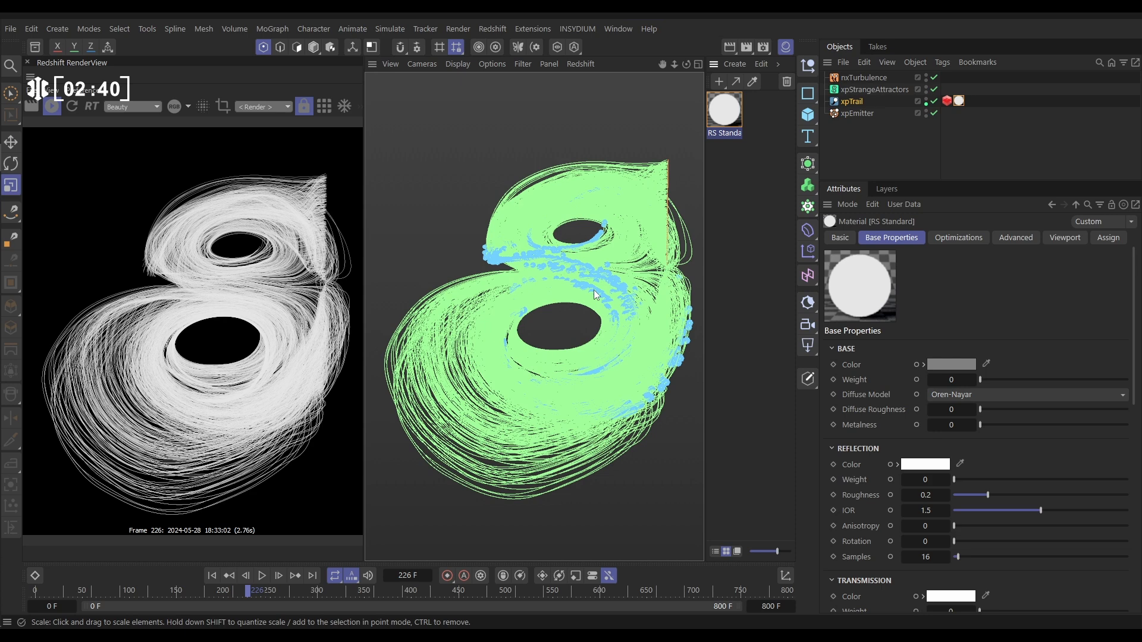
# Start the RenderView render, hide xpTrail in the viewport, and replay to frame 54.
pyautogui.click(53, 108)
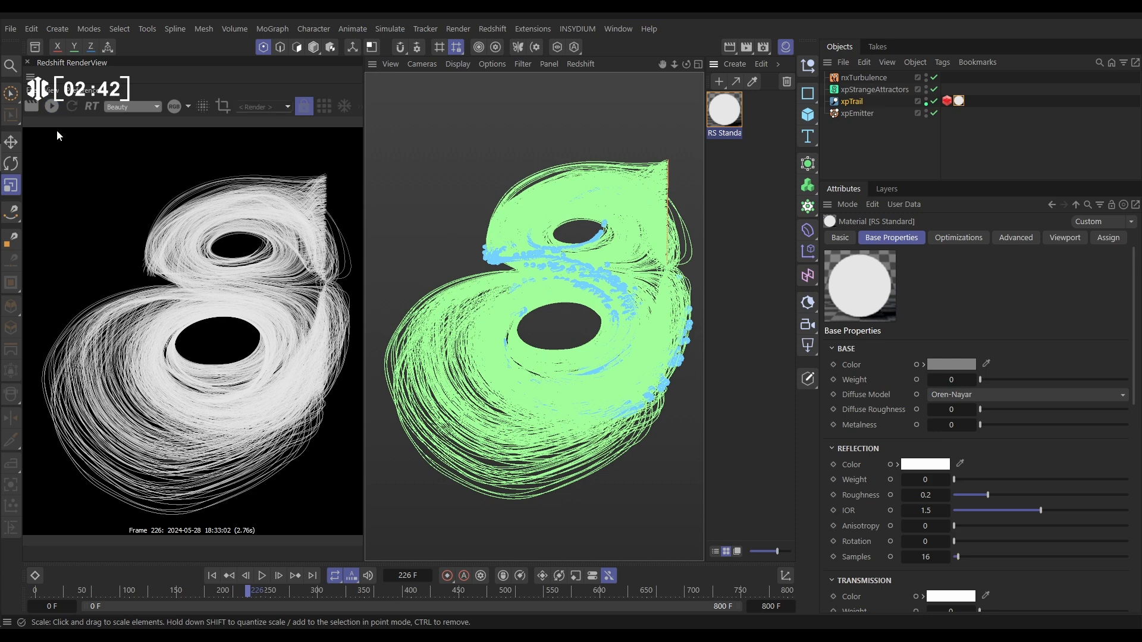
pyautogui.click(935, 102)
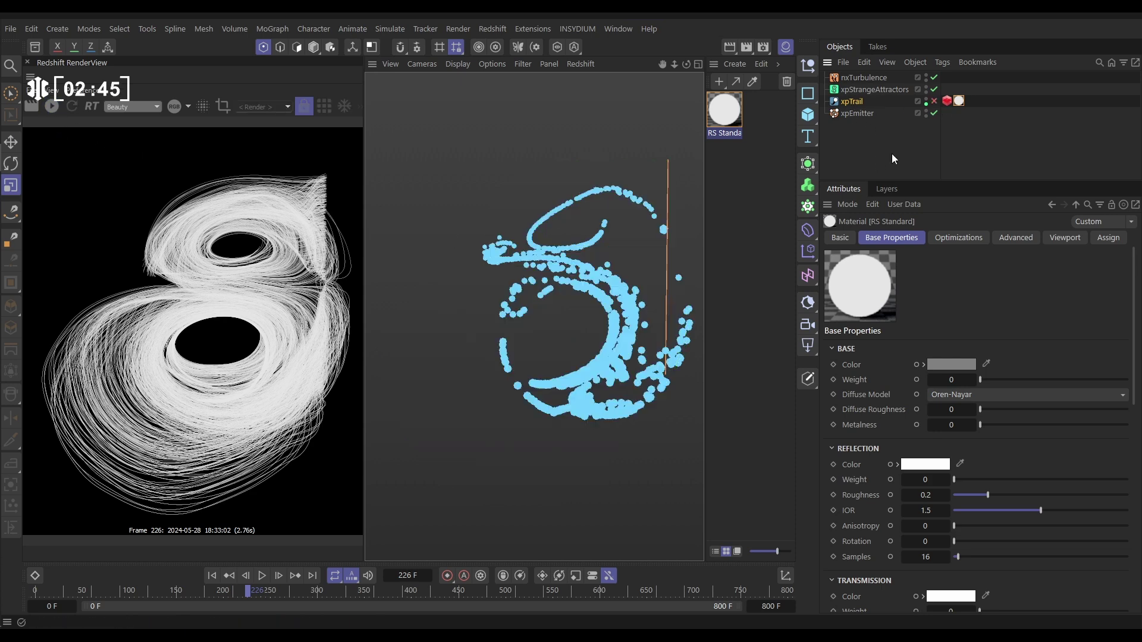
pyautogui.click(212, 575)
pyautogui.click(262, 576)
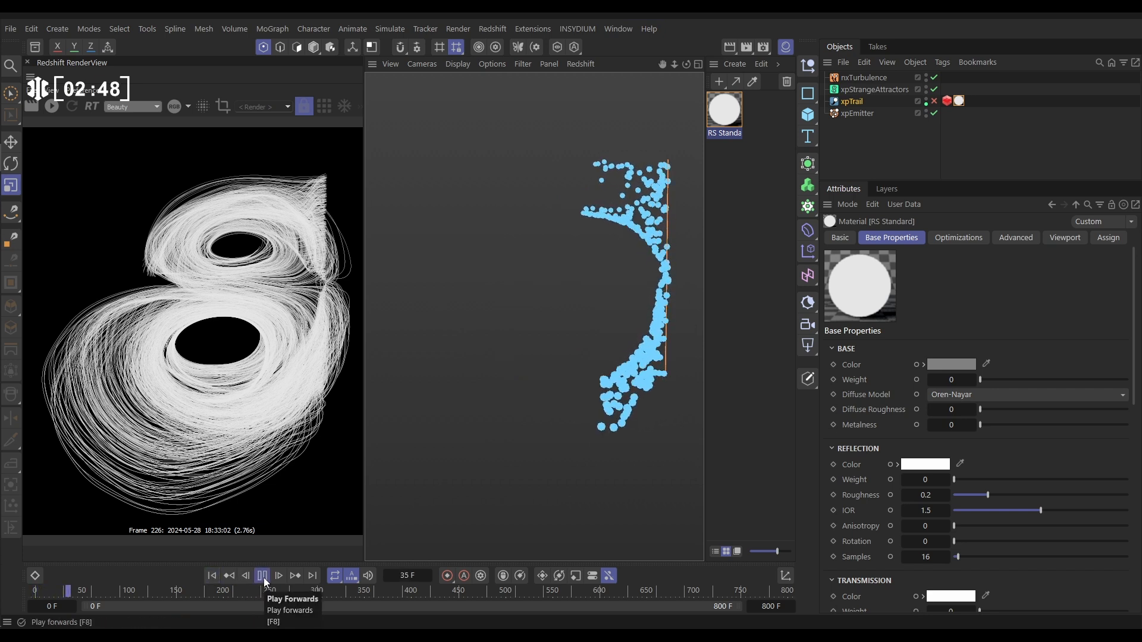
pyautogui.click(262, 575)
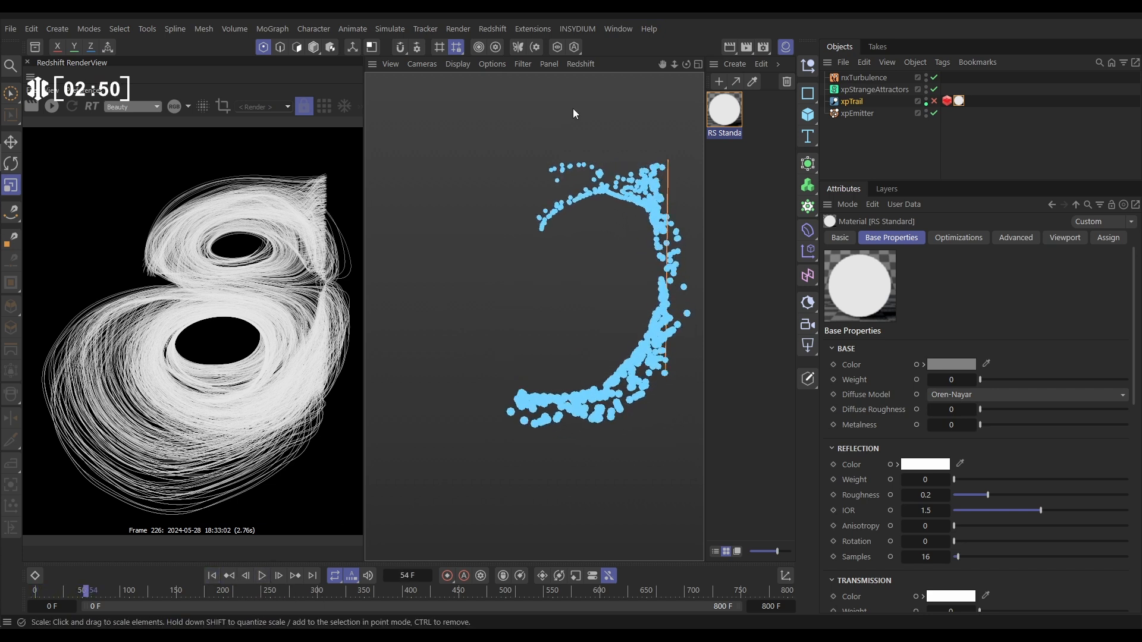
pyautogui.click(577, 29)
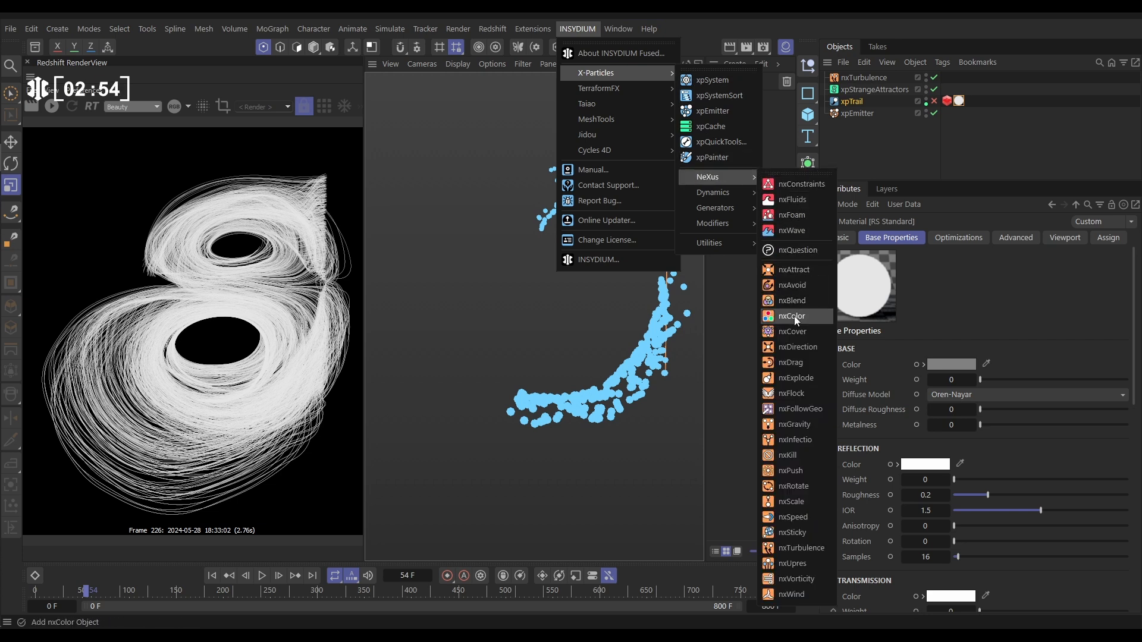
# Add an nxColor modifier with a Time-Dependent colour layer.
pyautogui.click(794, 316)
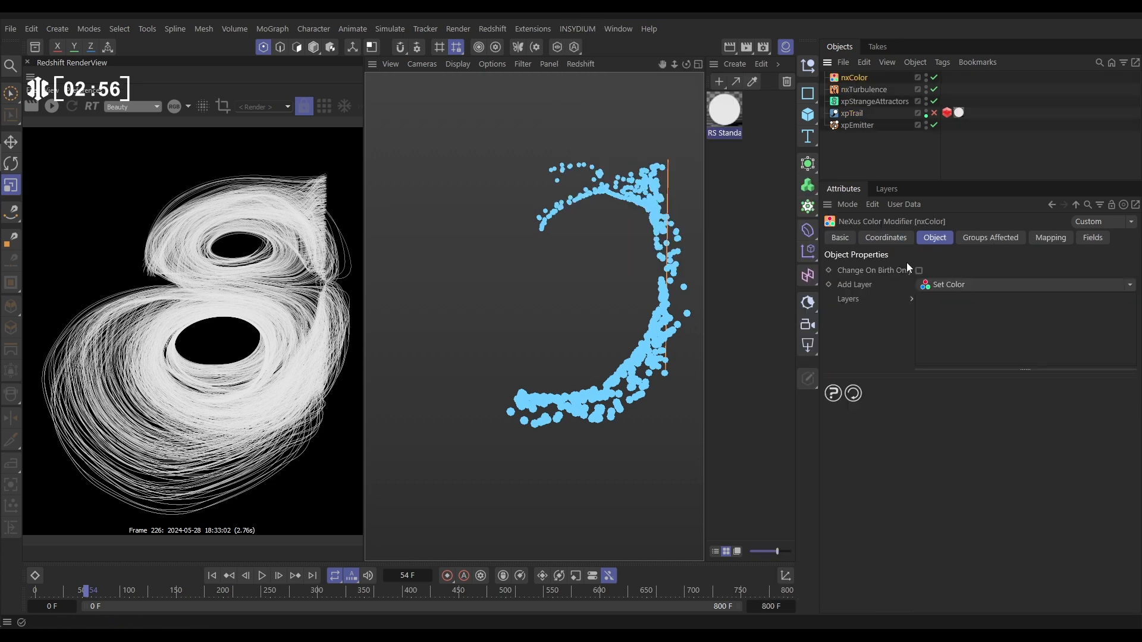
pyautogui.click(1130, 285)
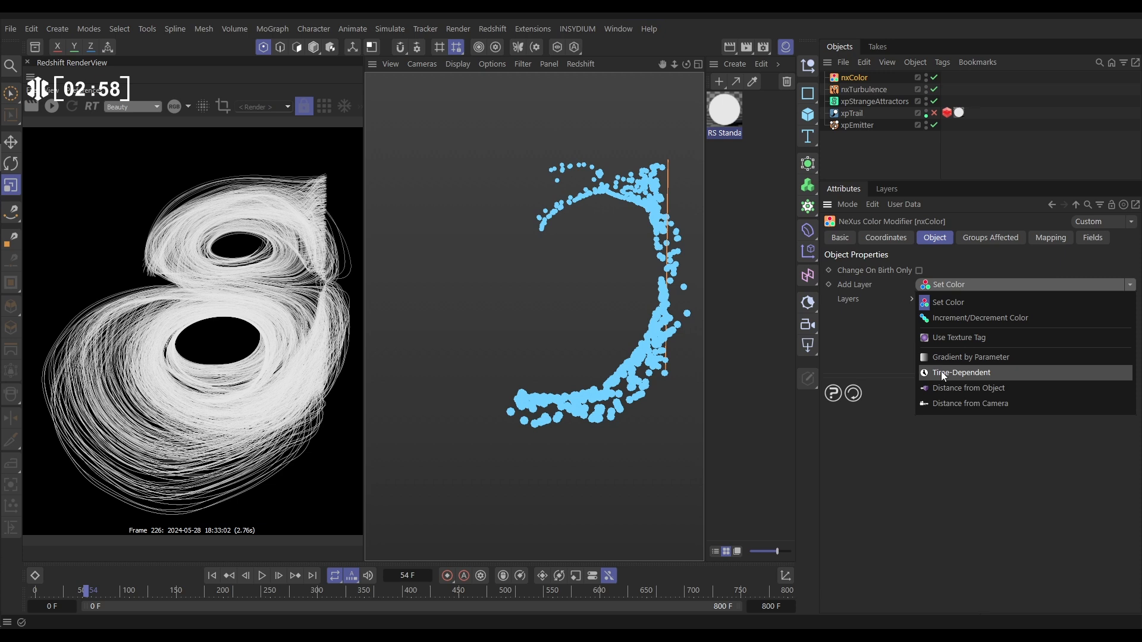
pyautogui.click(968, 371)
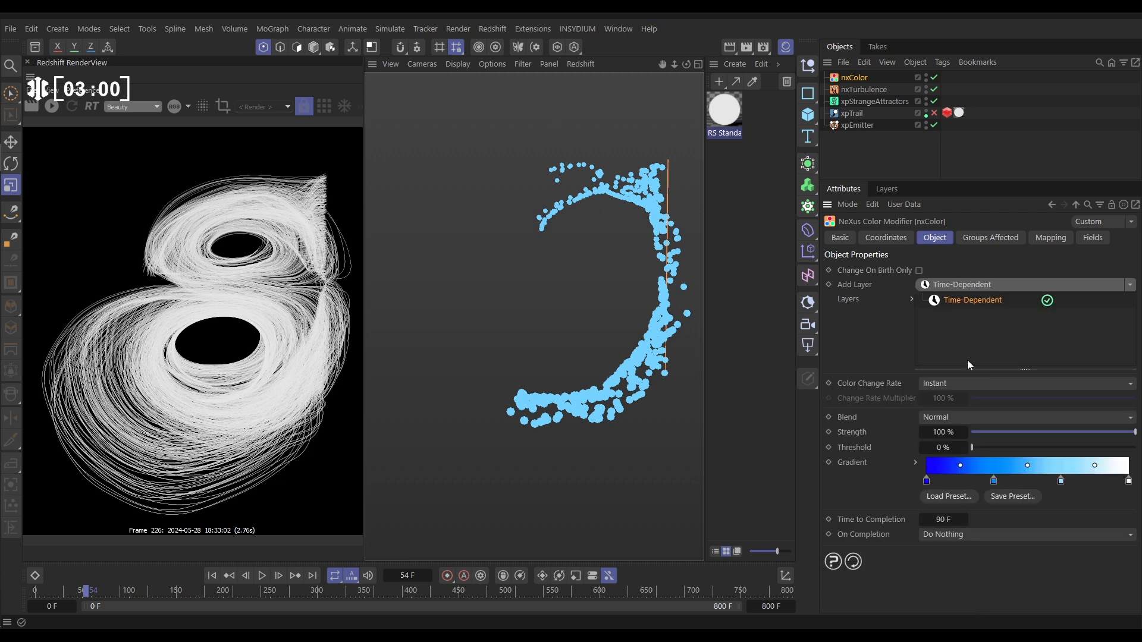
# Set Time to Completion to 75 F and On Completion to Reverse.
pyautogui.doubleClick(939, 519)
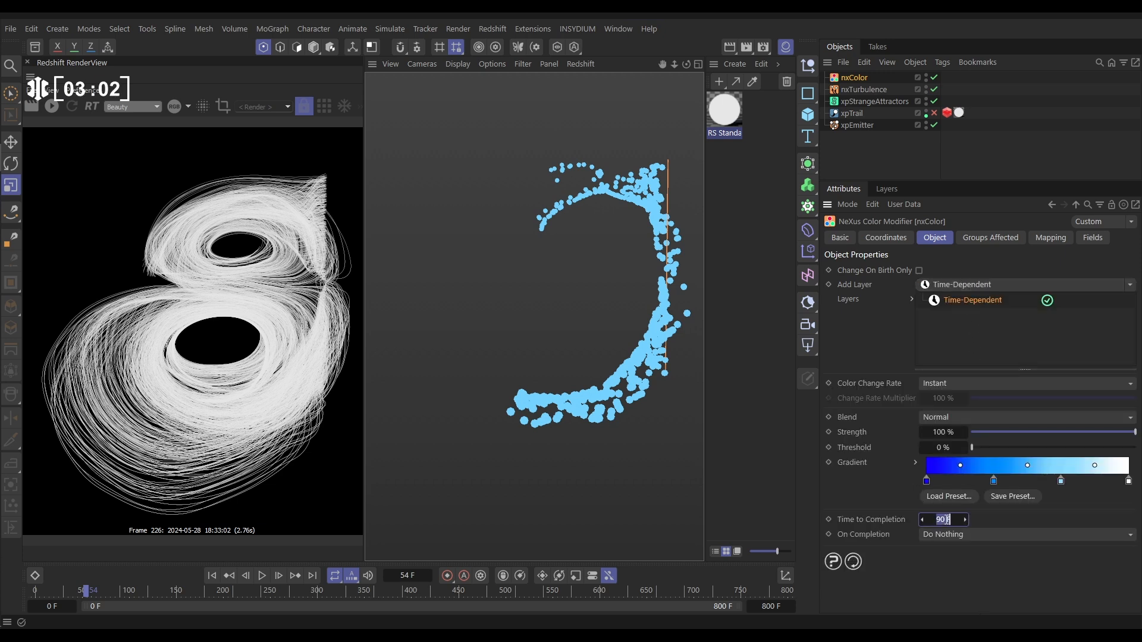
pyautogui.write('75')
pyautogui.press('Return')
pyautogui.click(945, 536)
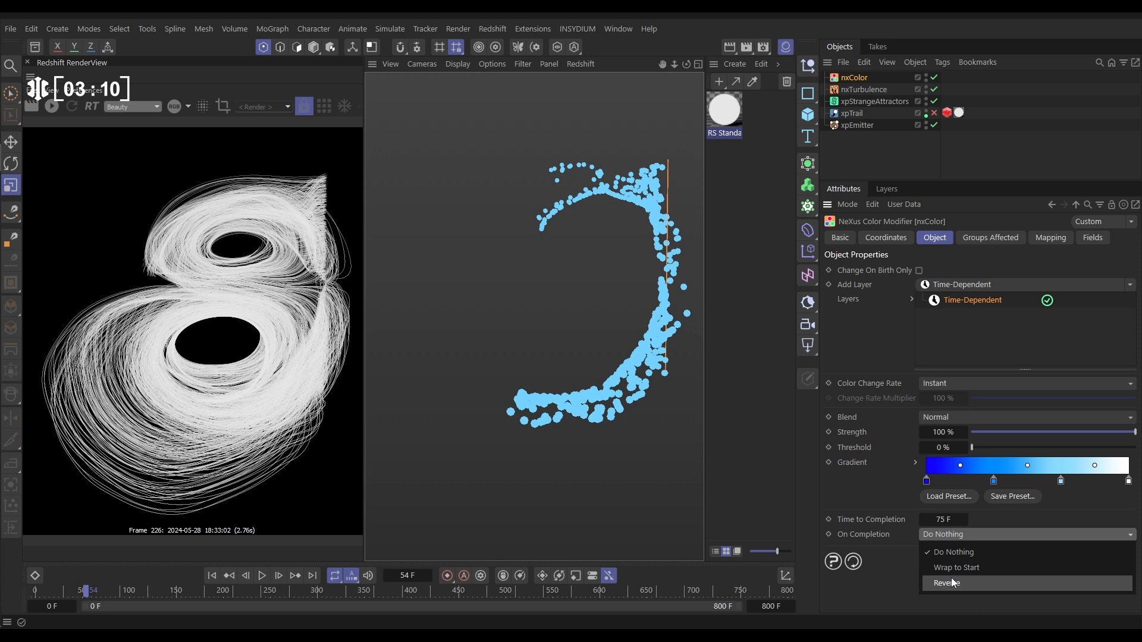
pyautogui.click(952, 581)
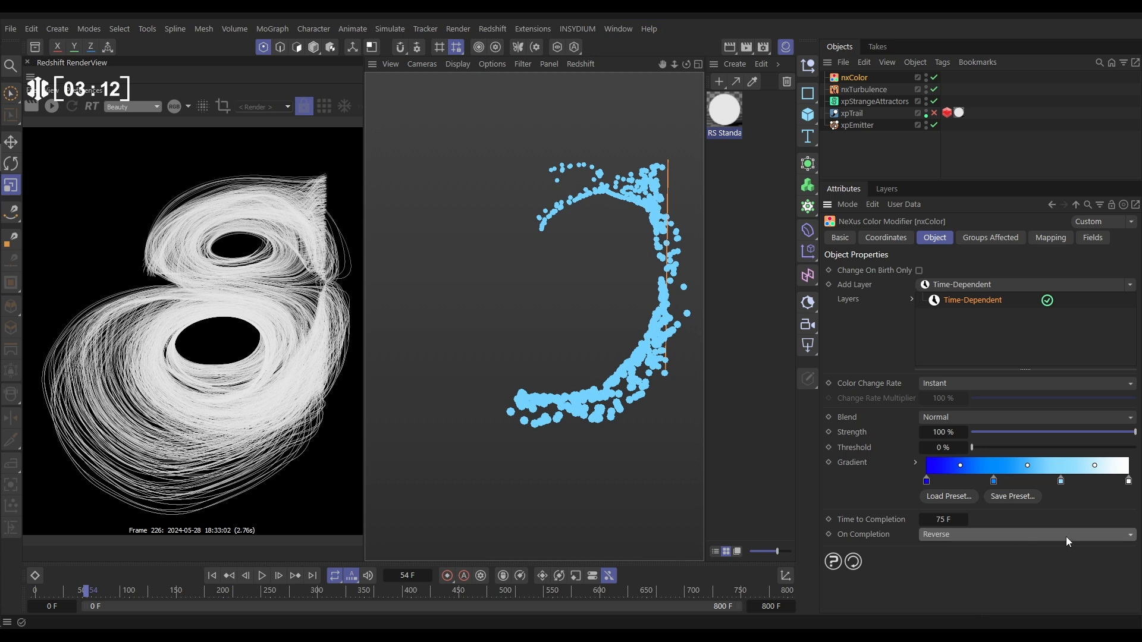
# Load the Black Violet Orange preset, remove the black knot, and distribute the knots evenly.
pyautogui.click(947, 497)
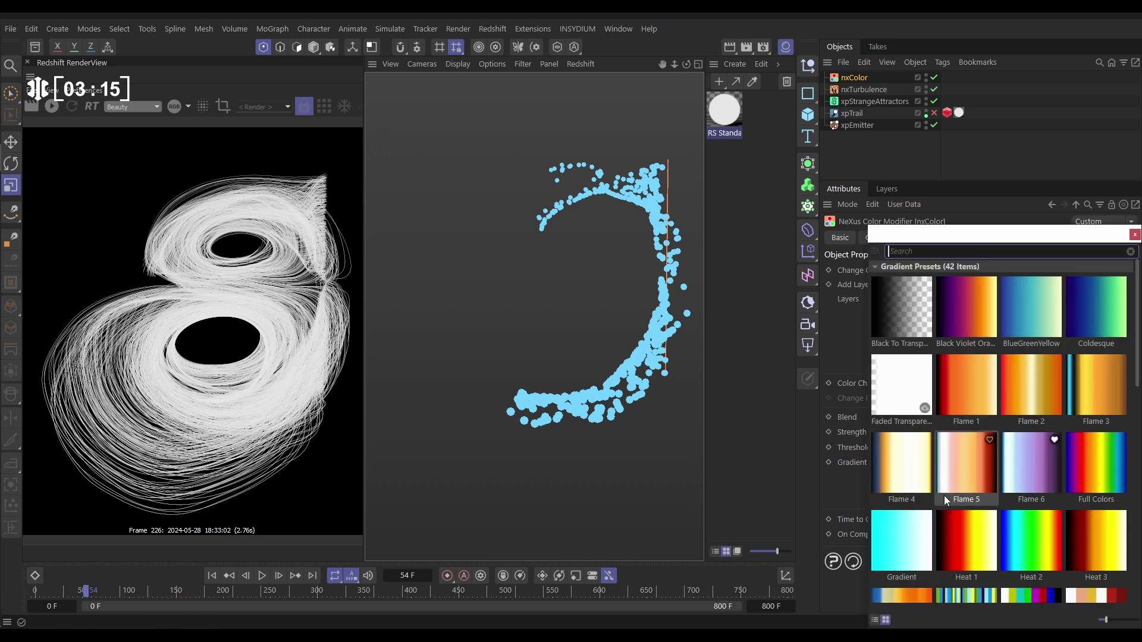
pyautogui.click(952, 323)
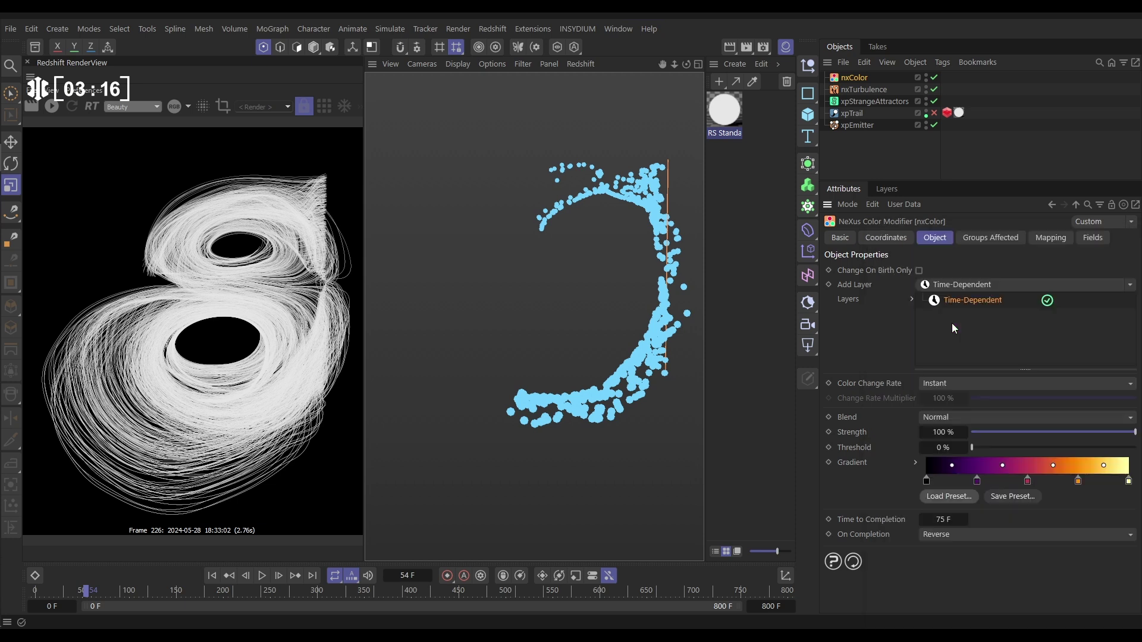
pyautogui.click(926, 482)
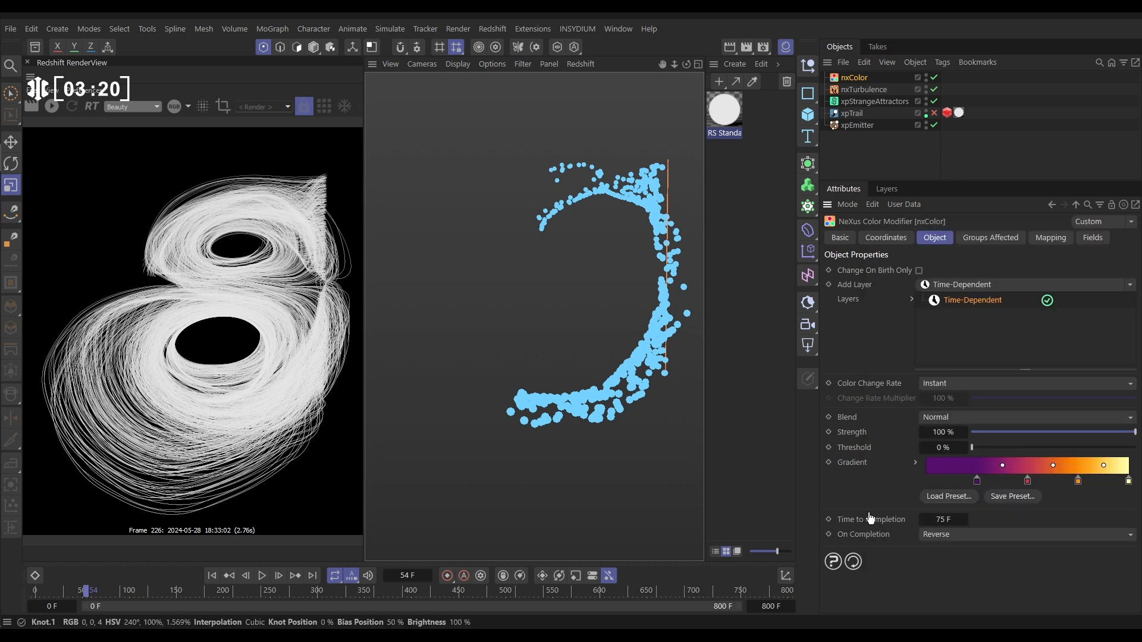
pyautogui.rightClick(945, 465)
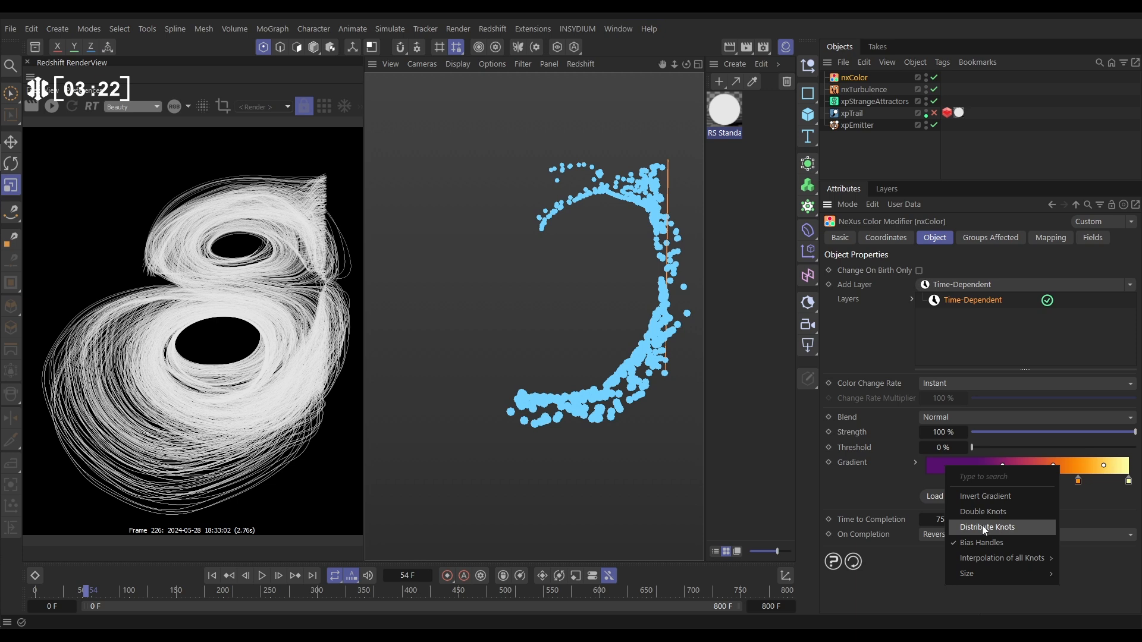
pyautogui.click(983, 526)
pyautogui.click(916, 463)
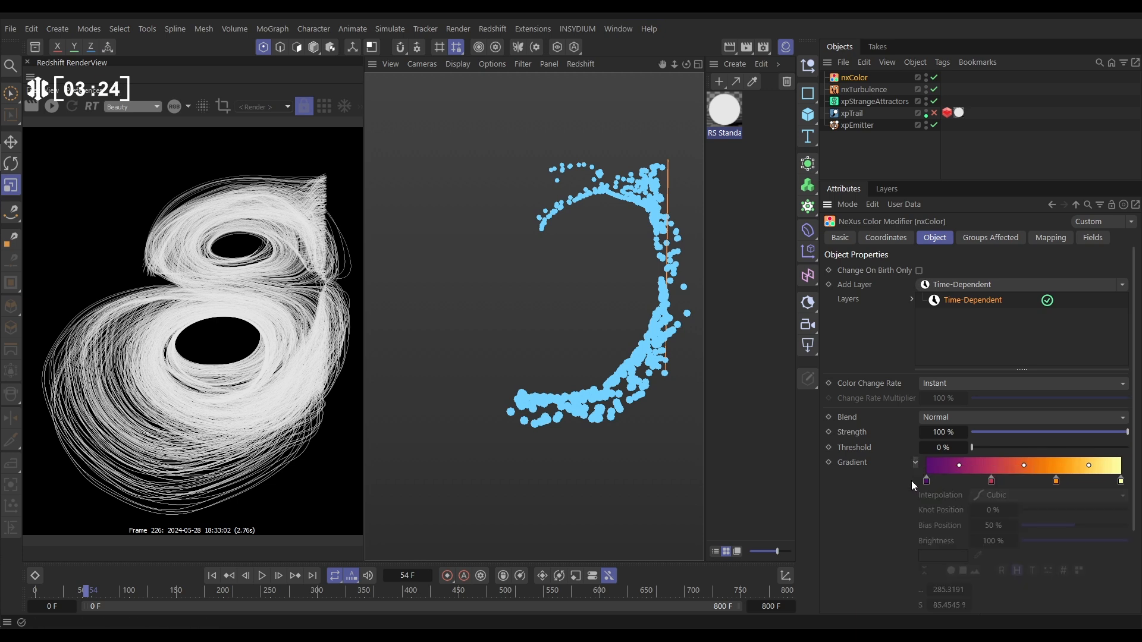
pyautogui.scroll(-4, 1135, 455)
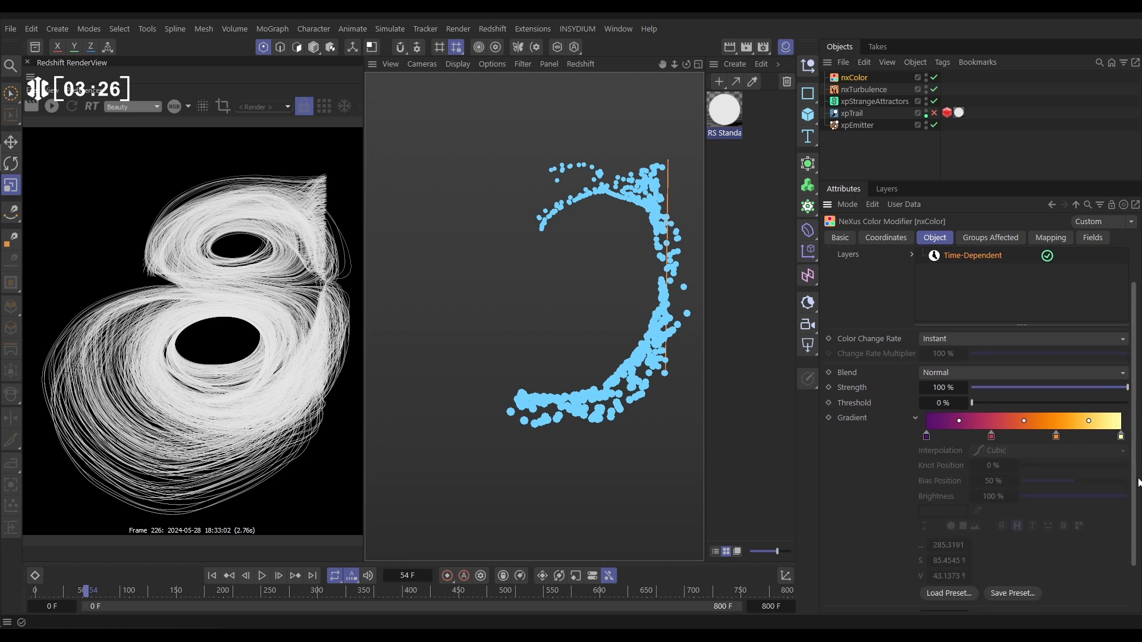
pyautogui.scroll(-2, 1136, 505)
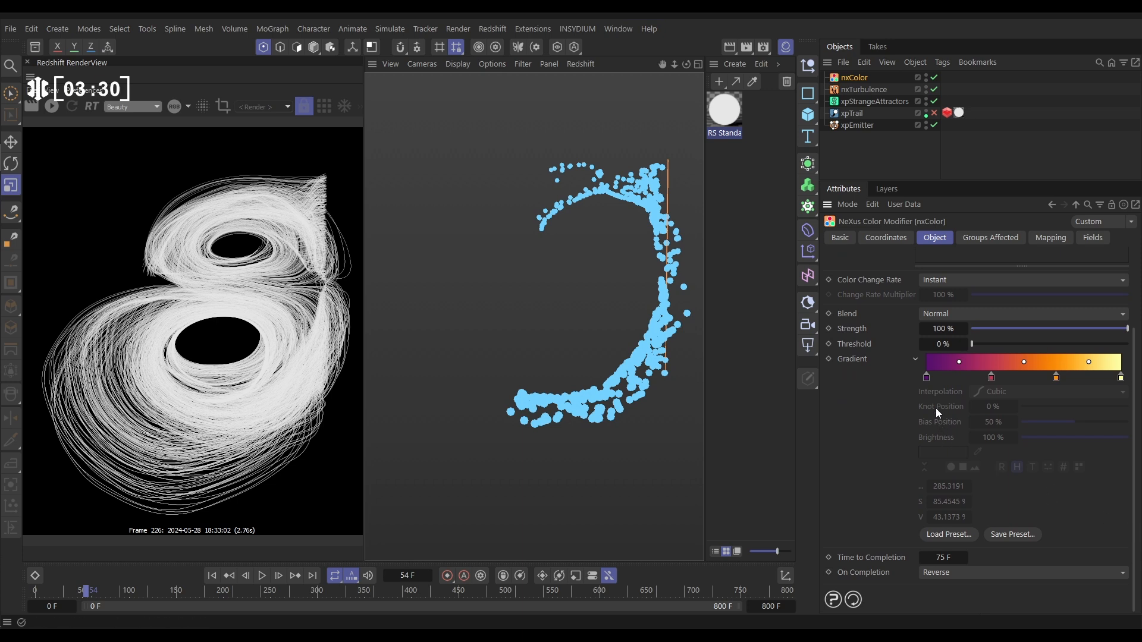
pyautogui.click(926, 376)
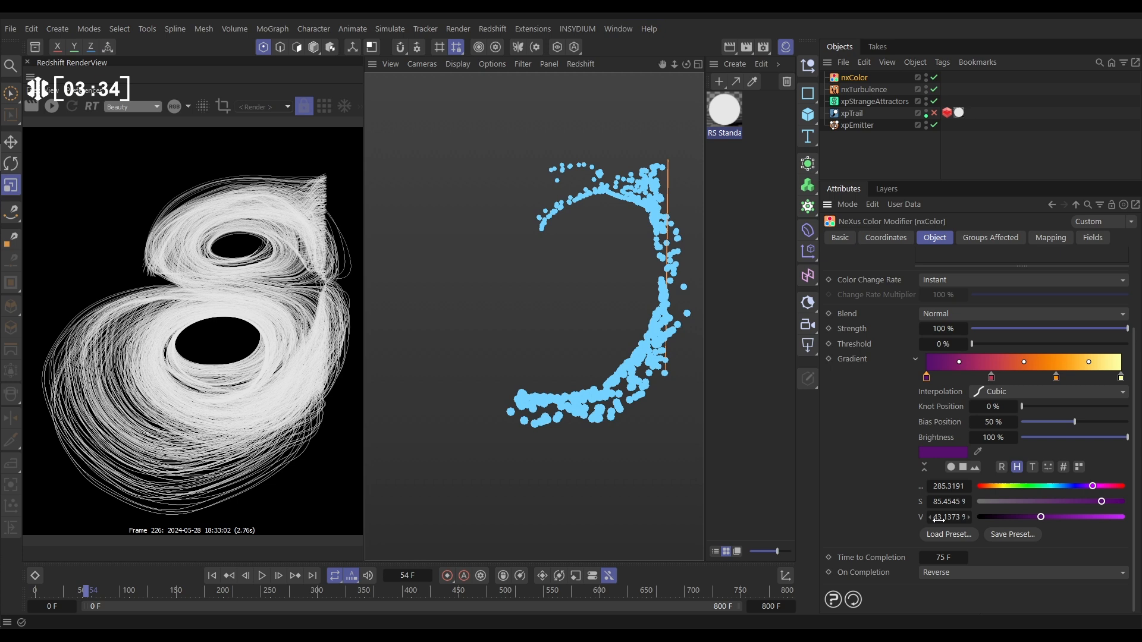
# Set the yellow, orange, red and violet gradient knots each to 50 % HSV brightness.
pyautogui.click(992, 377)
pyautogui.click(1057, 377)
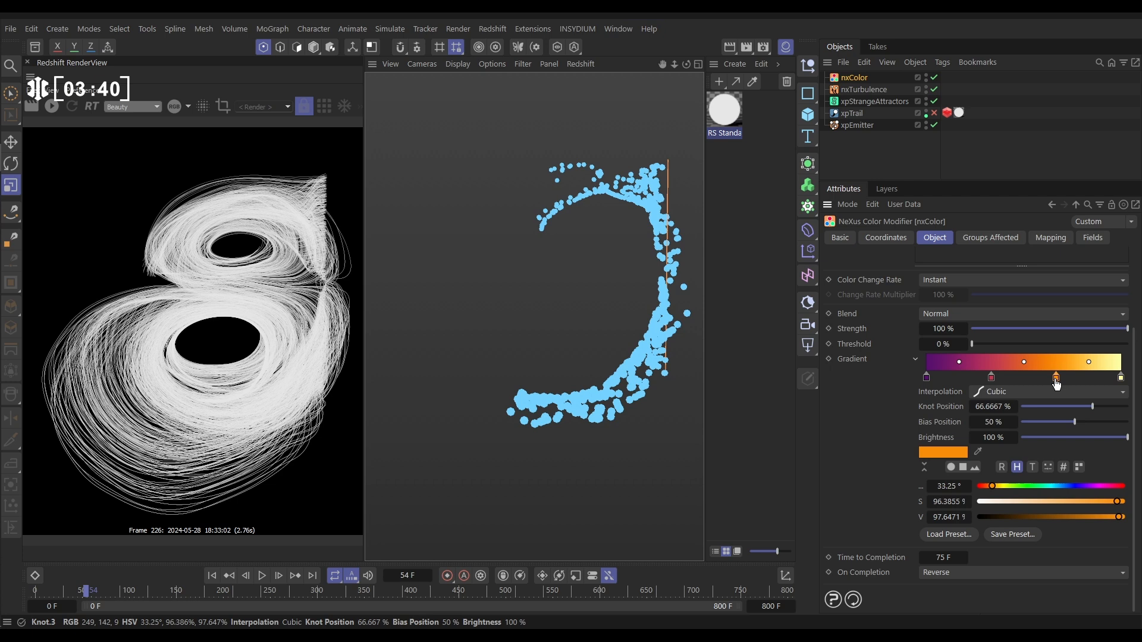
pyautogui.click(991, 377)
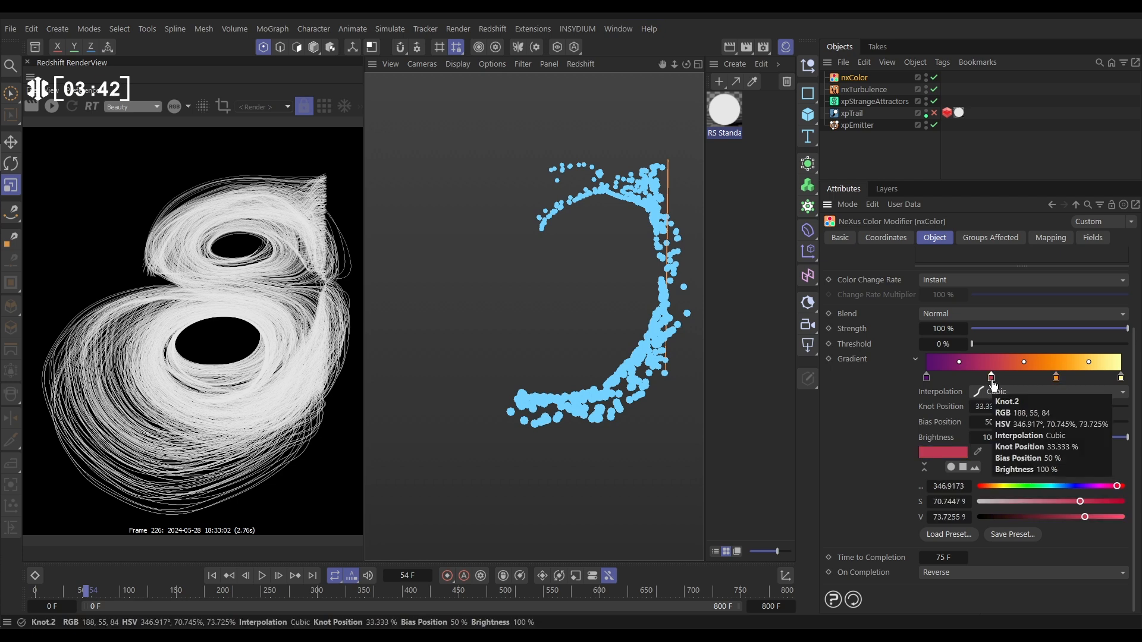
pyautogui.click(1121, 378)
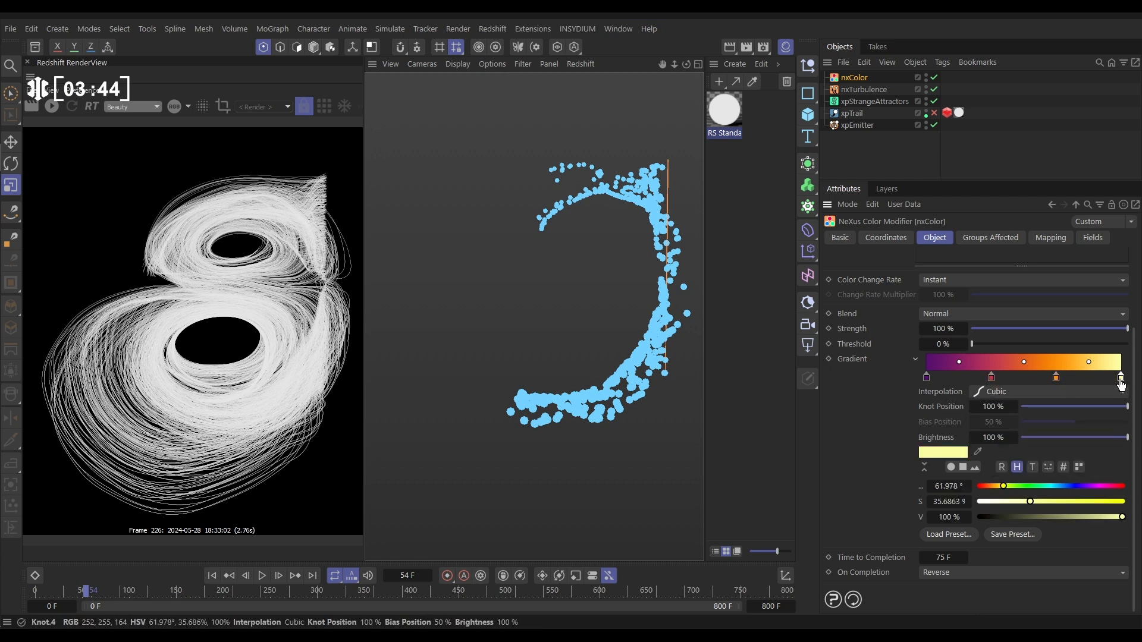
pyautogui.doubleClick(949, 517)
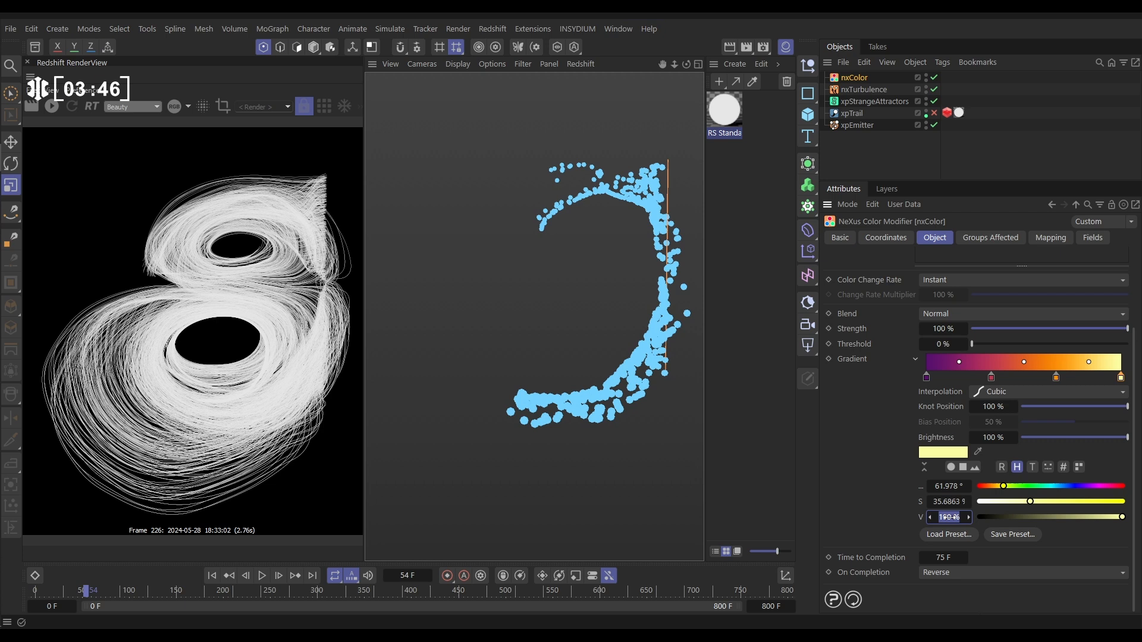
pyautogui.write('50')
pyautogui.press('Return')
pyautogui.click(1056, 377)
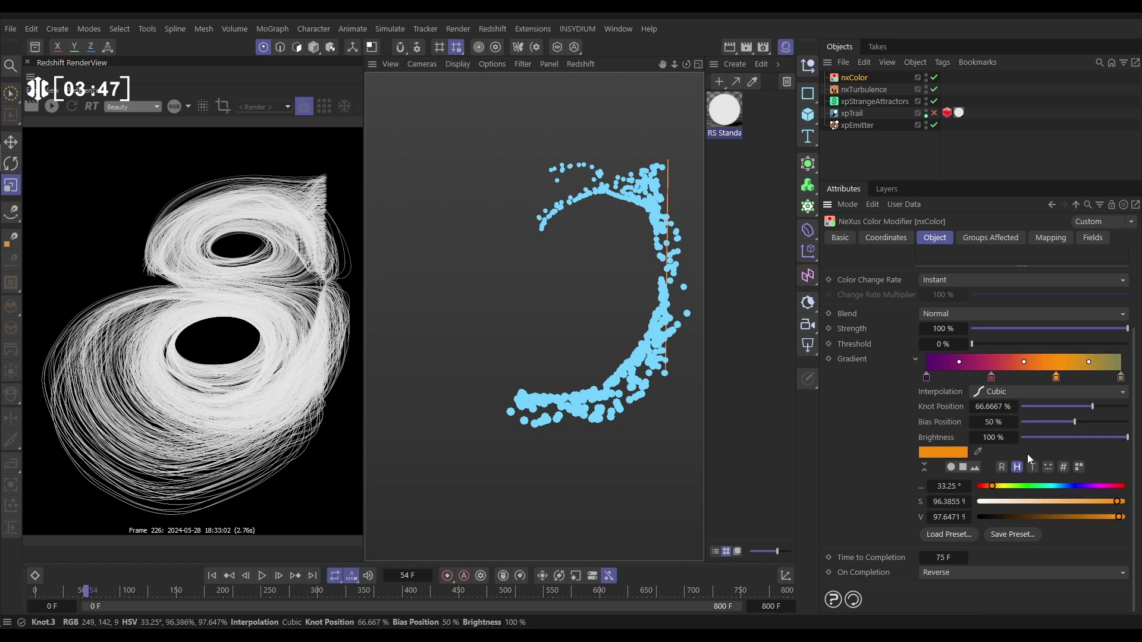
pyautogui.doubleClick(942, 518)
pyautogui.write('50')
pyautogui.press('Return')
pyautogui.click(991, 378)
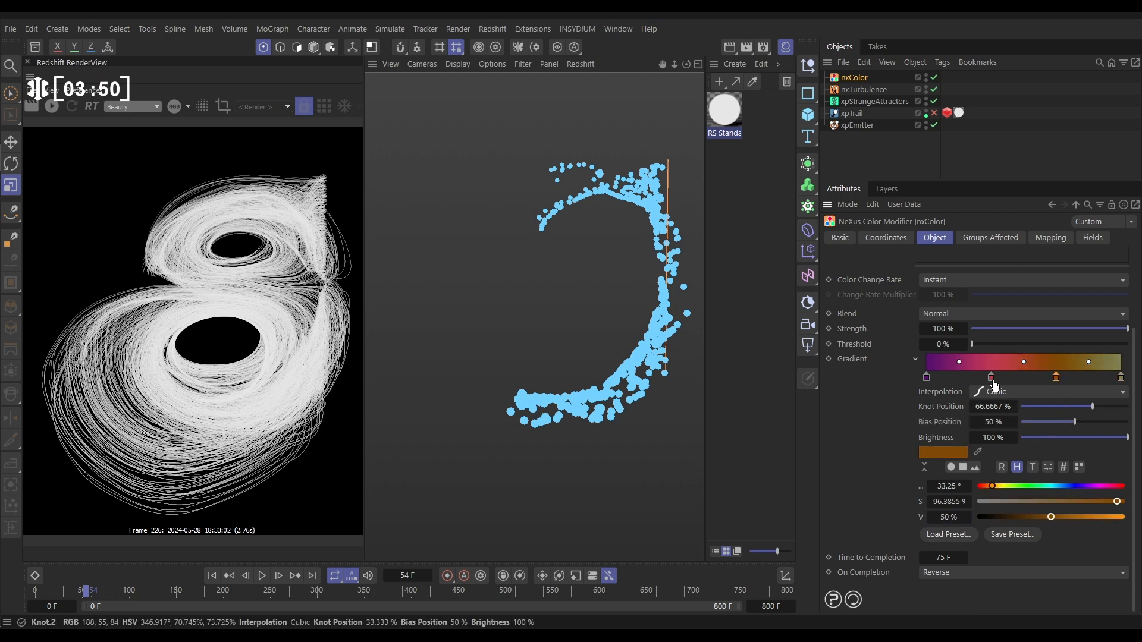
pyautogui.doubleClick(945, 518)
pyautogui.write('50')
pyautogui.press('Return')
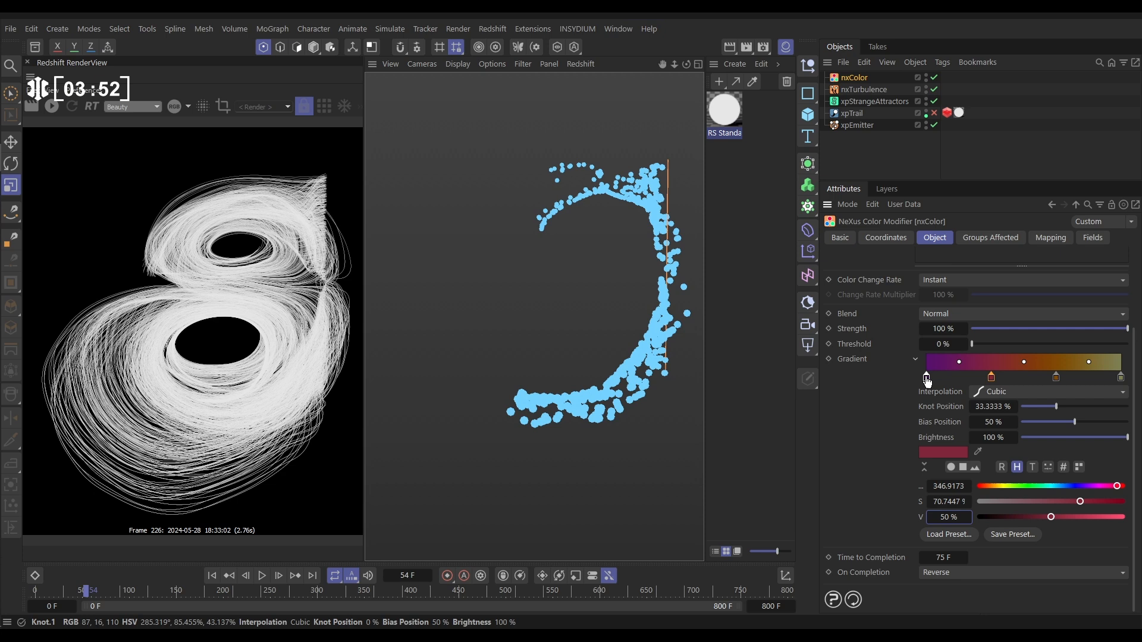
pyautogui.click(926, 378)
pyautogui.doubleClick(946, 517)
pyautogui.write('50')
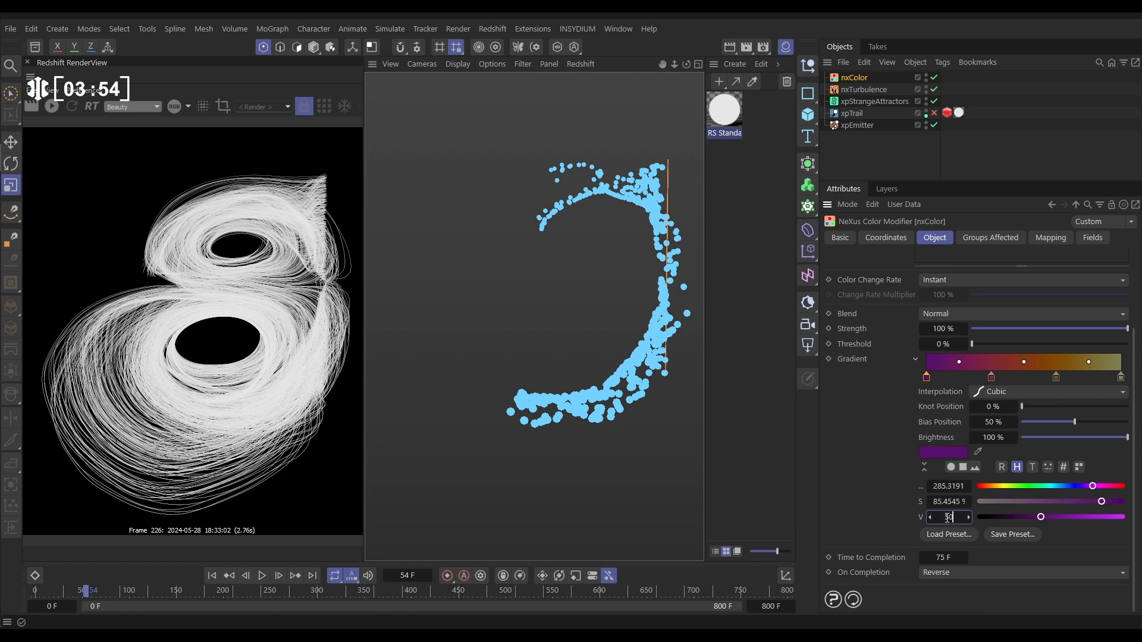
pyautogui.press('Return')
# Rewind and replay the simulation, then stop, with xpTrail still disabled.
pyautogui.click(212, 576)
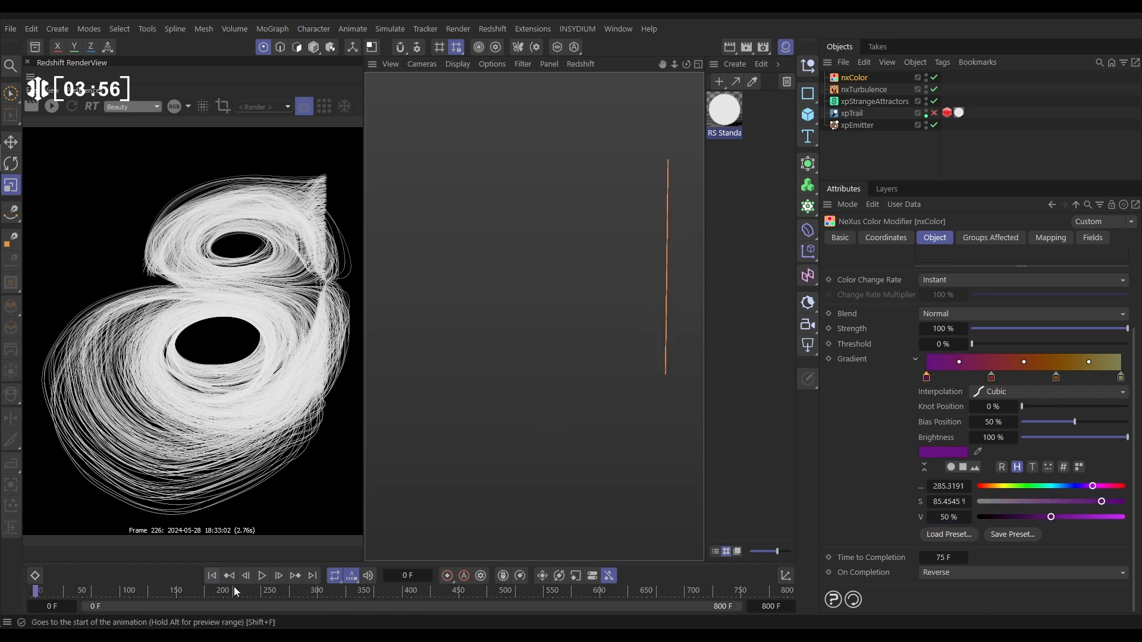
pyautogui.click(263, 576)
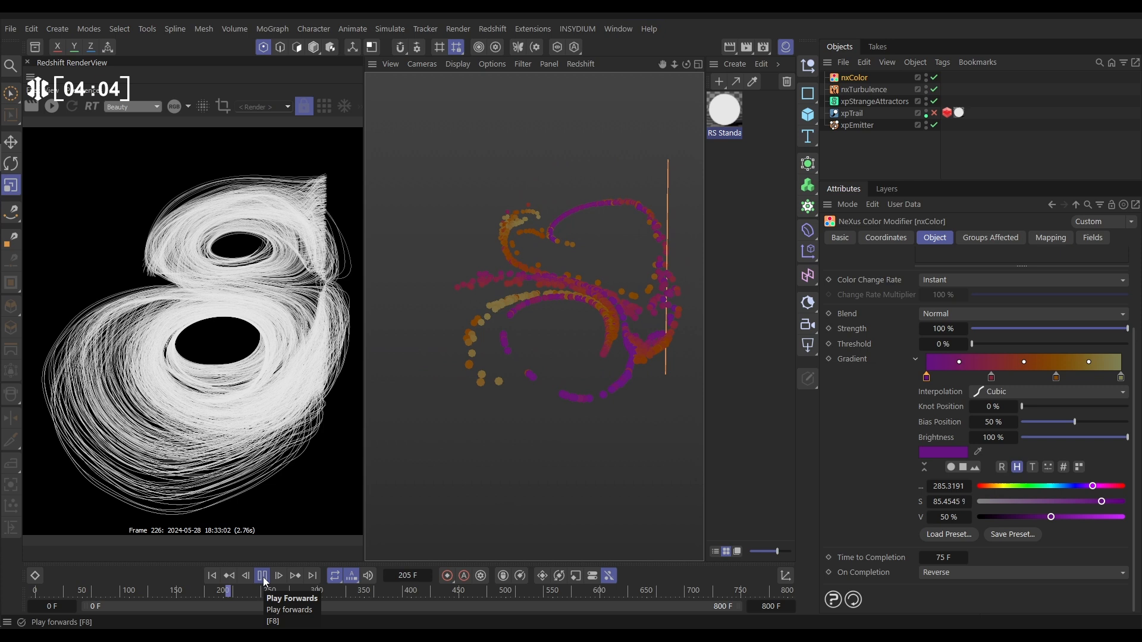
pyautogui.click(263, 576)
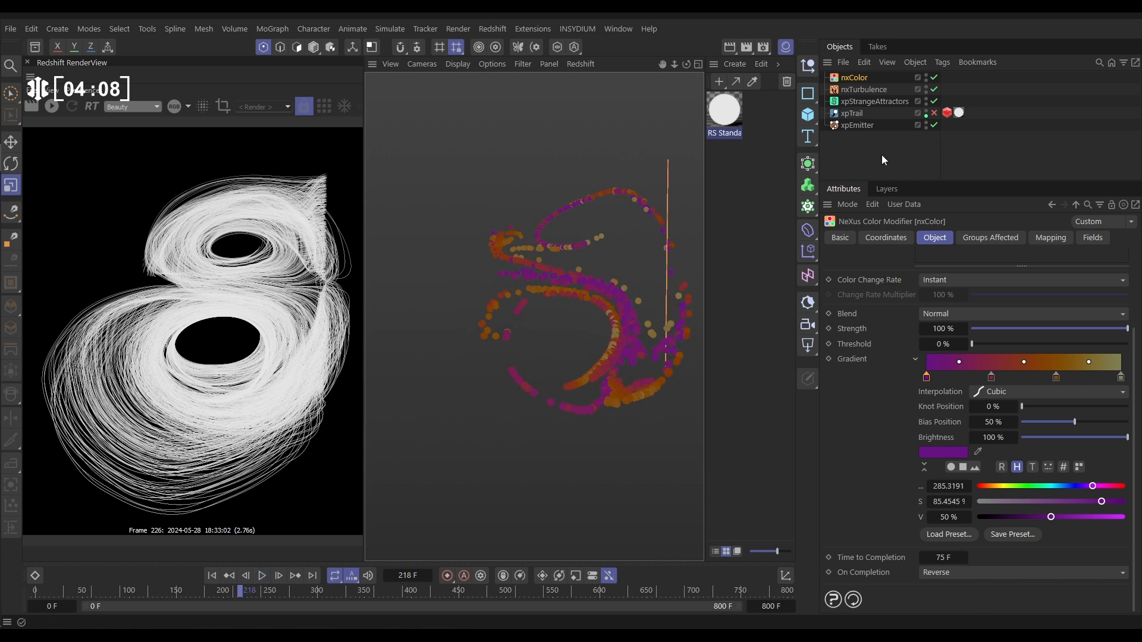
# Enable xpTrail and replay from the start so particles trace trails, stopping at frame 160.
pyautogui.click(933, 113)
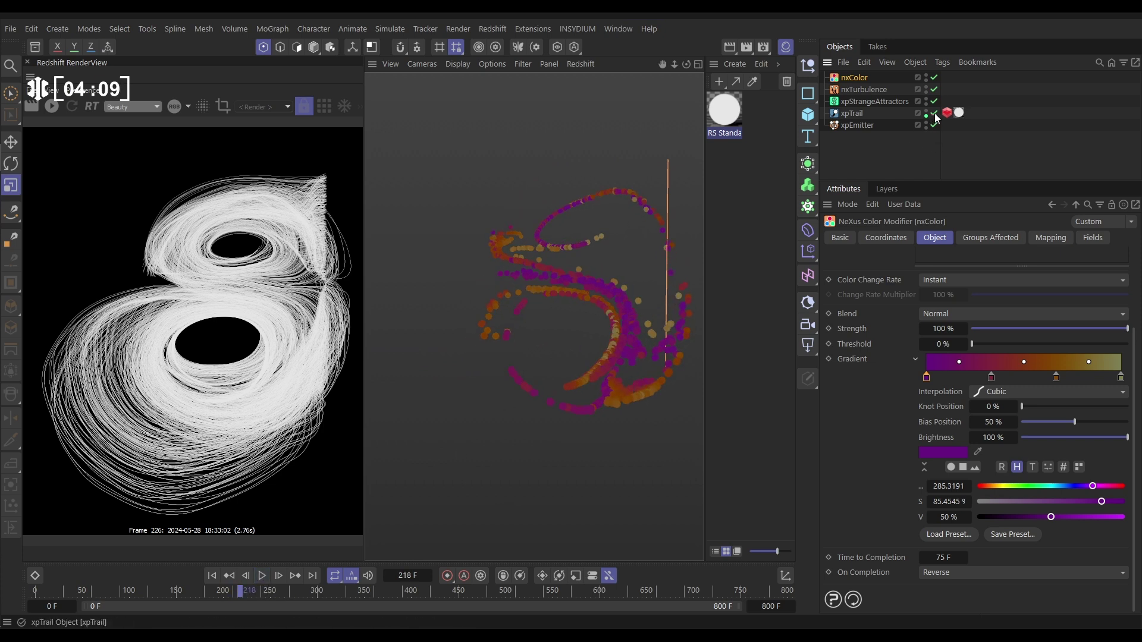
pyautogui.click(213, 576)
pyautogui.click(263, 576)
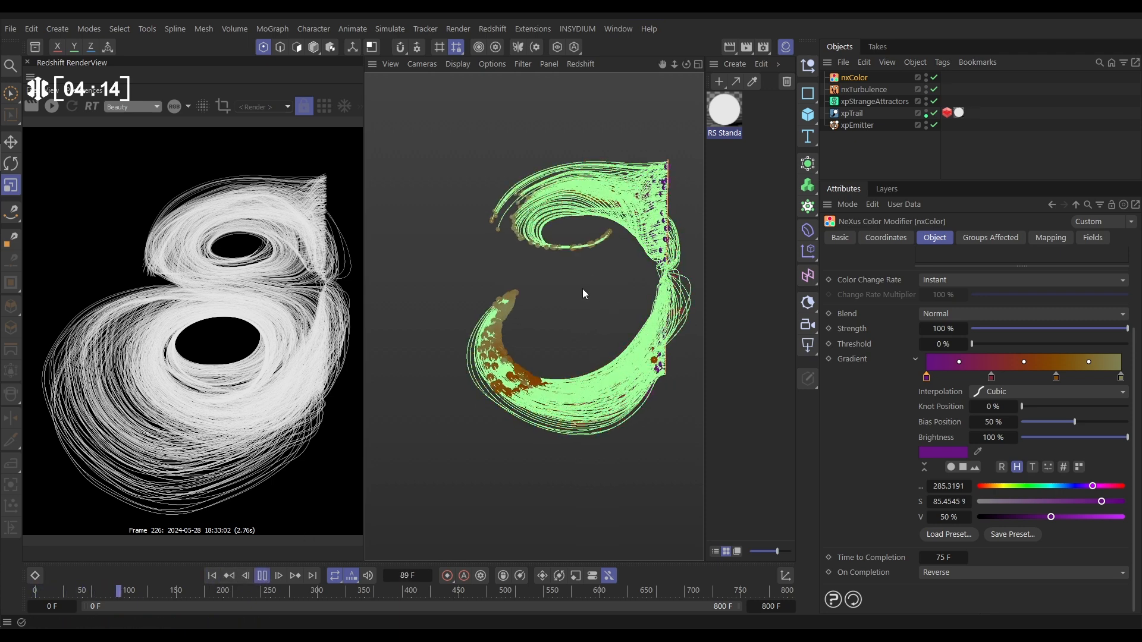
pyautogui.click(263, 576)
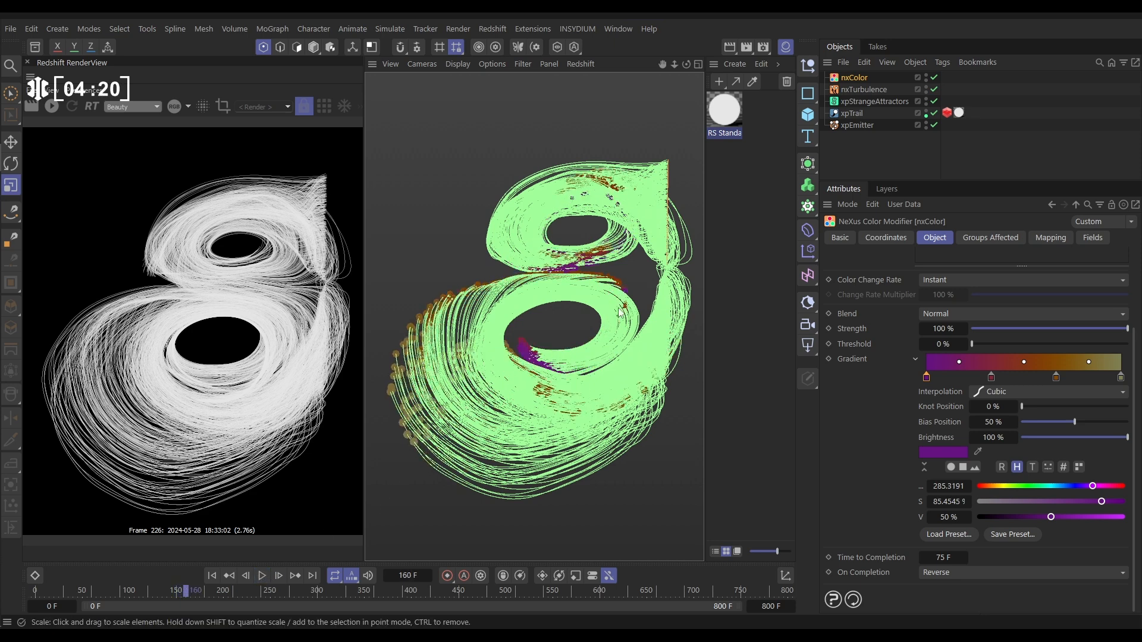
# Bring up the RS Standard material's node graph and its node browser.
pyautogui.doubleClick(724, 115)
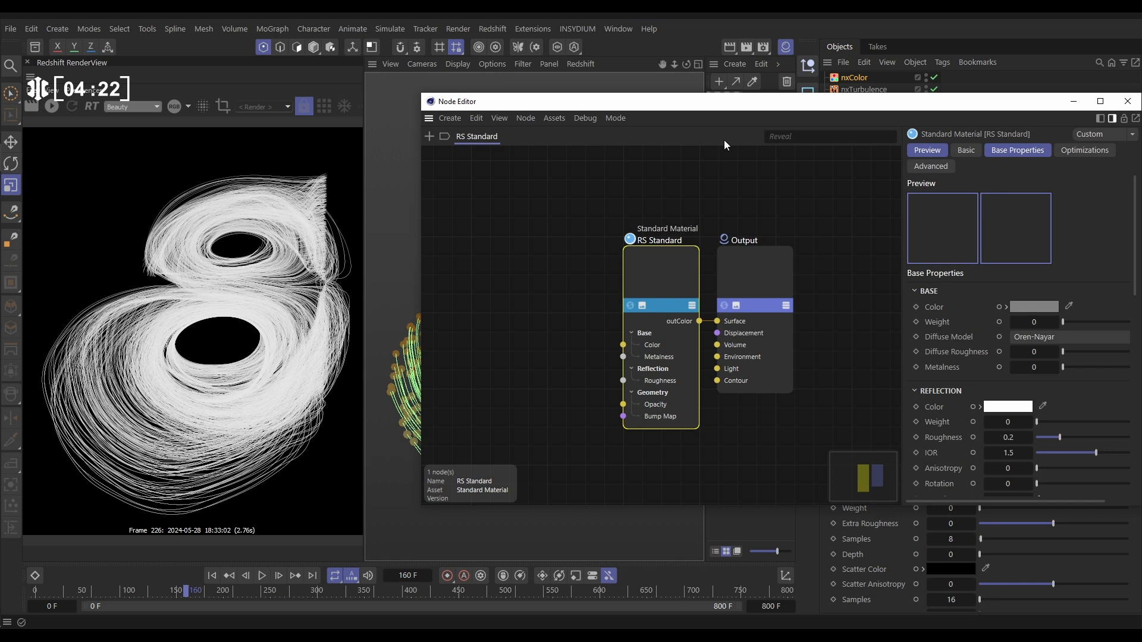
pyautogui.moveTo(721, 109); pyautogui.dragTo(685, 101)
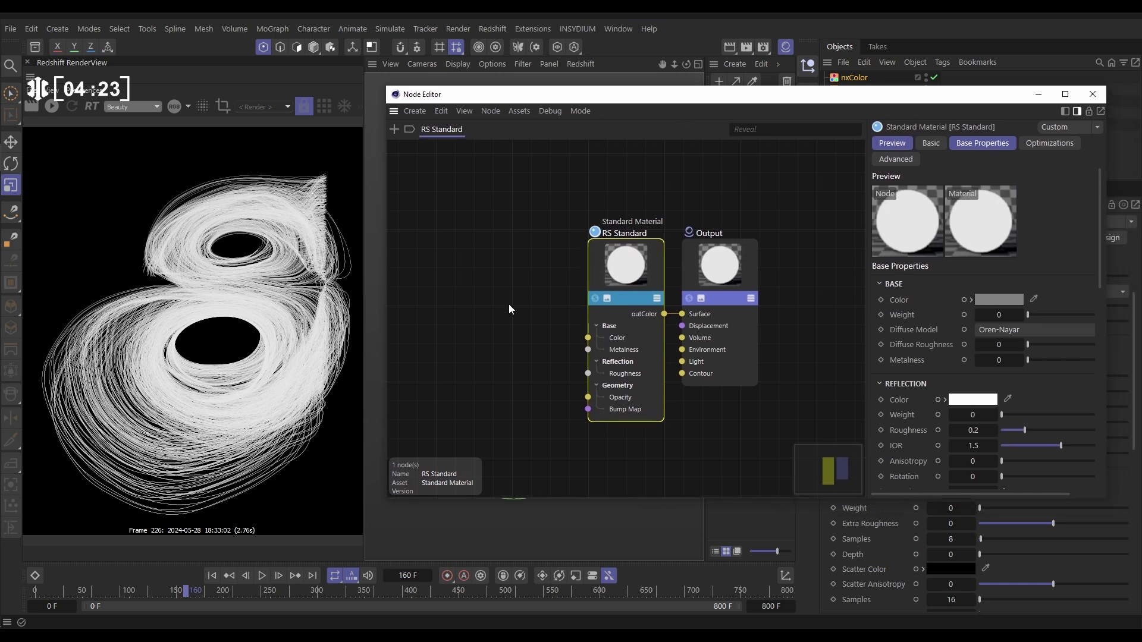
pyautogui.doubleClick(460, 276)
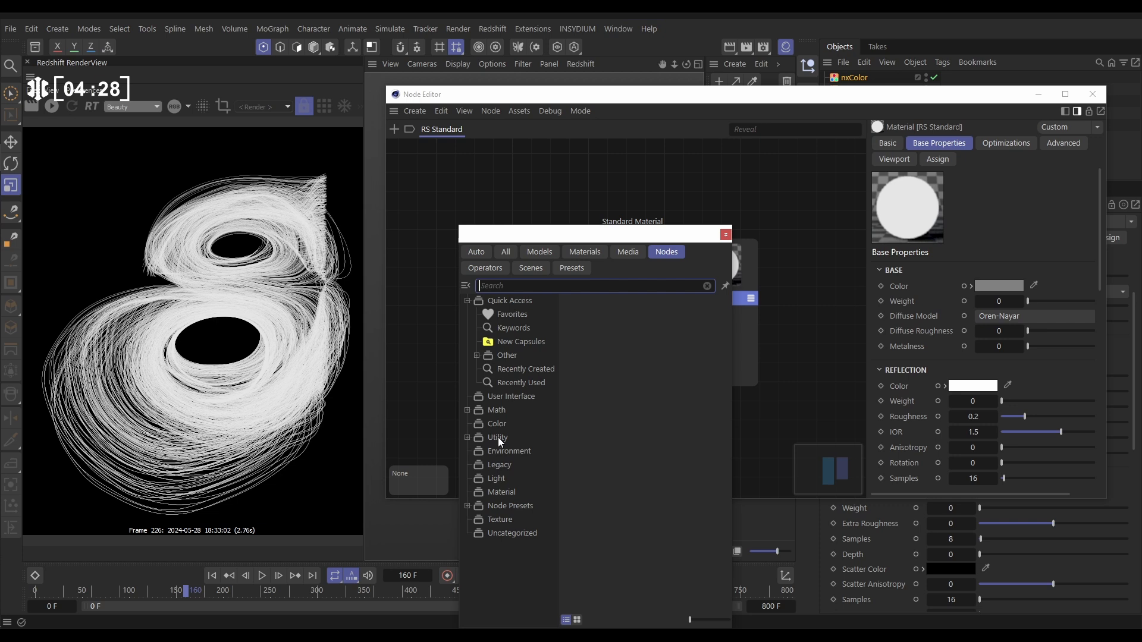
# Add a Vertex Attribute node from Utility > Attribute into the material graph.
pyautogui.click(469, 438)
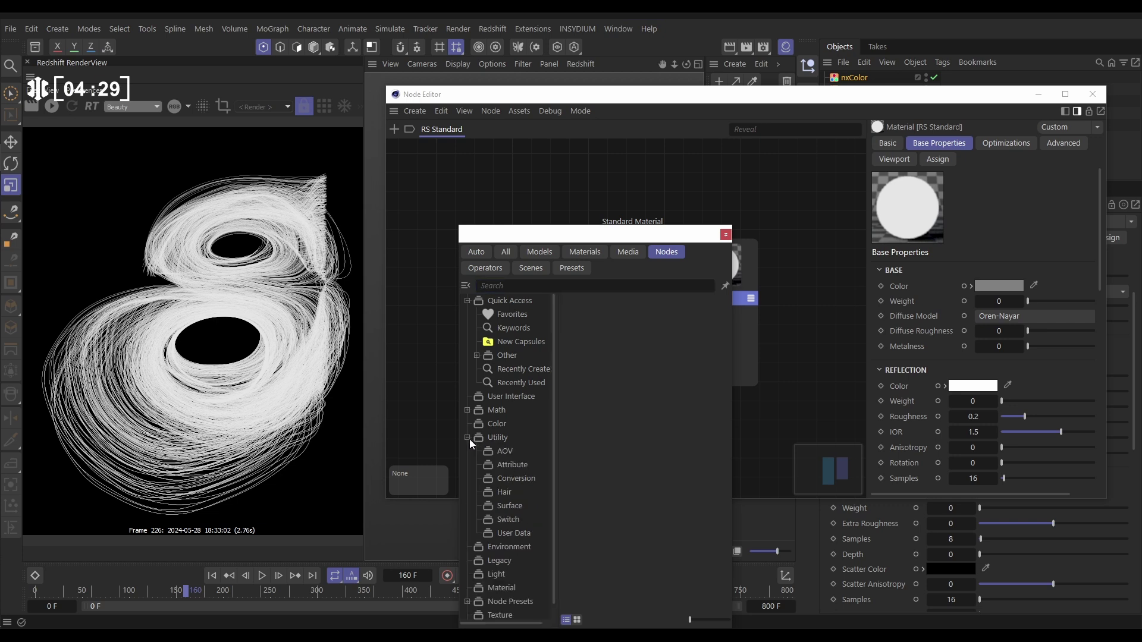
pyautogui.click(508, 466)
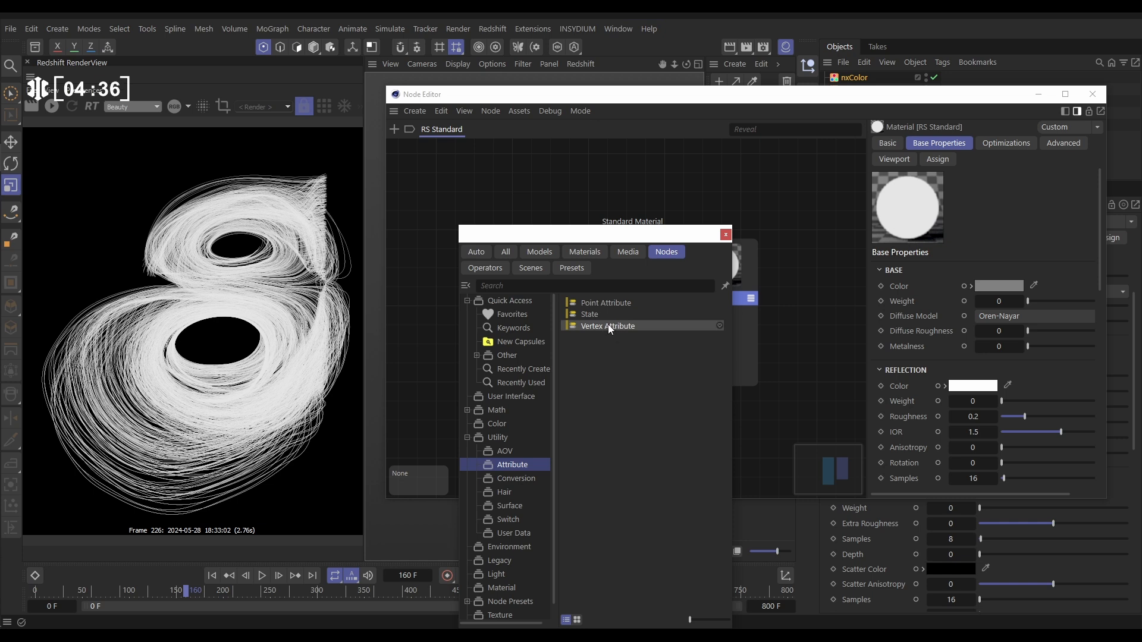
pyautogui.moveTo(608, 324)
pyautogui.mouseDown()
pyautogui.moveTo(480, 179)
pyautogui.moveTo(484, 281)
pyautogui.mouseUp()
pyautogui.click(727, 235)
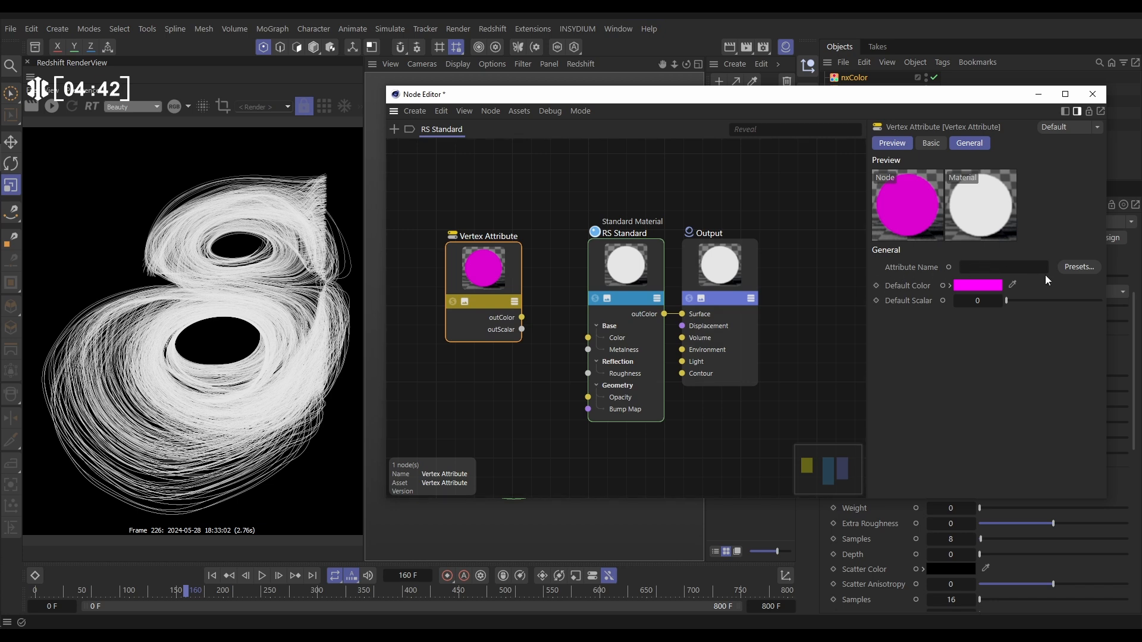
# Set the Vertex Attribute node to the Curve Color preset (RSCurveColor) and solo-preview it in the render.
pyautogui.click(1068, 265)
pyautogui.moveTo(1091, 278)
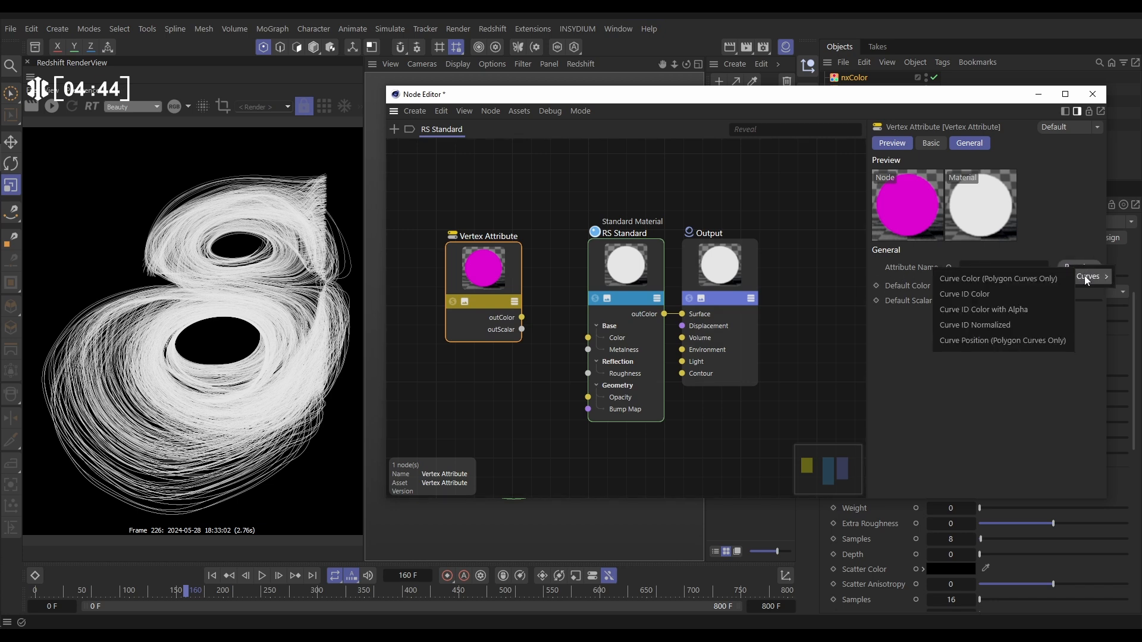
pyautogui.click(971, 278)
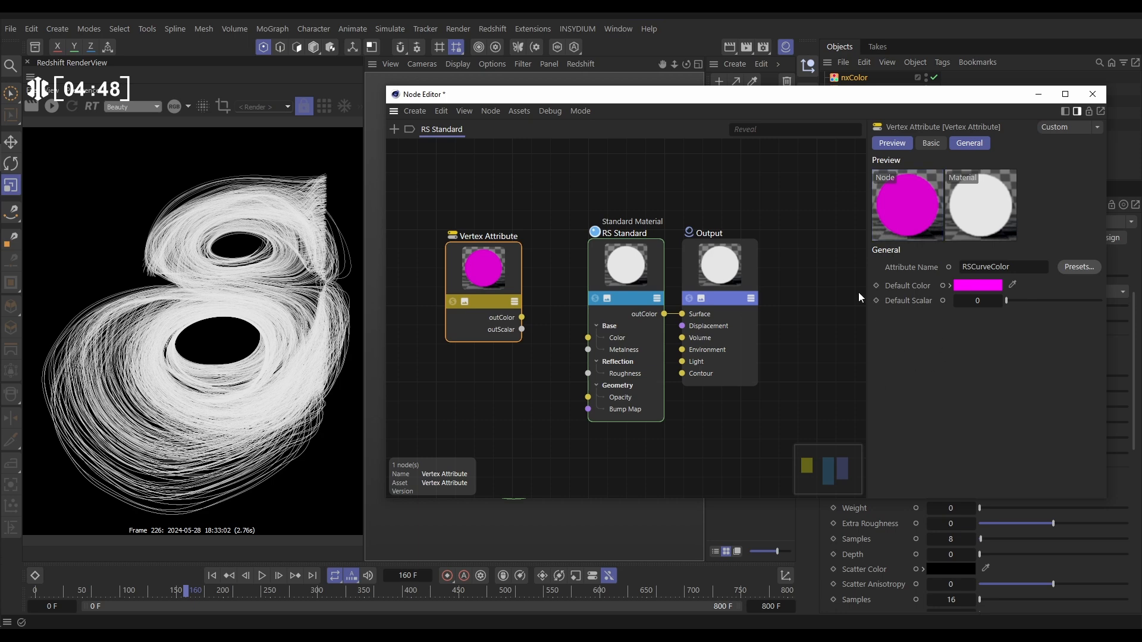
pyautogui.click(54, 106)
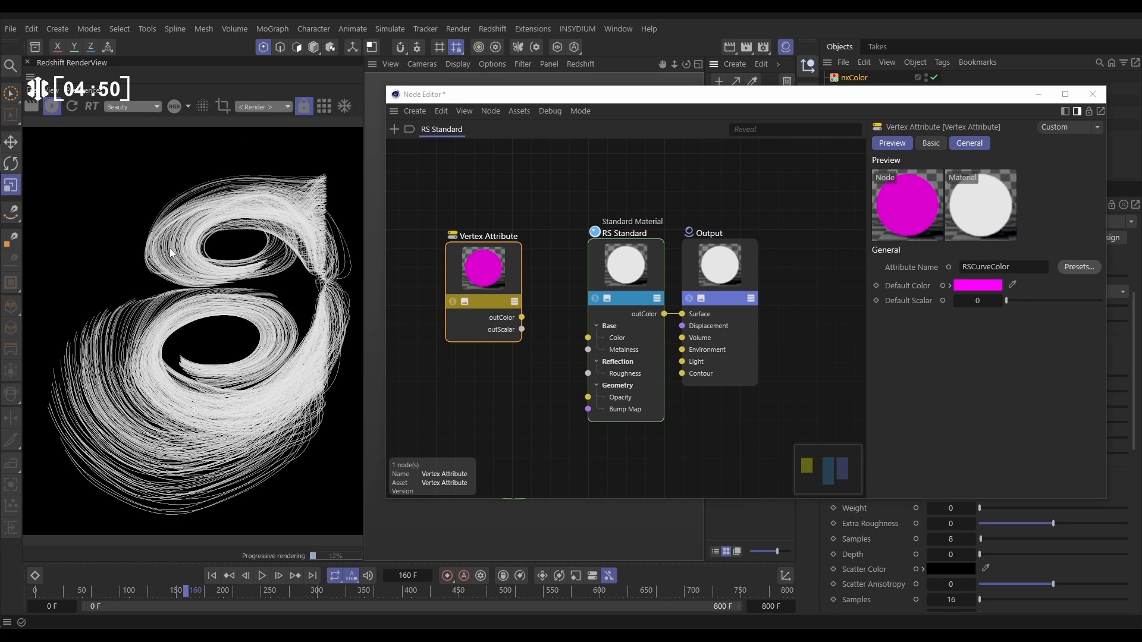
pyautogui.click(452, 301)
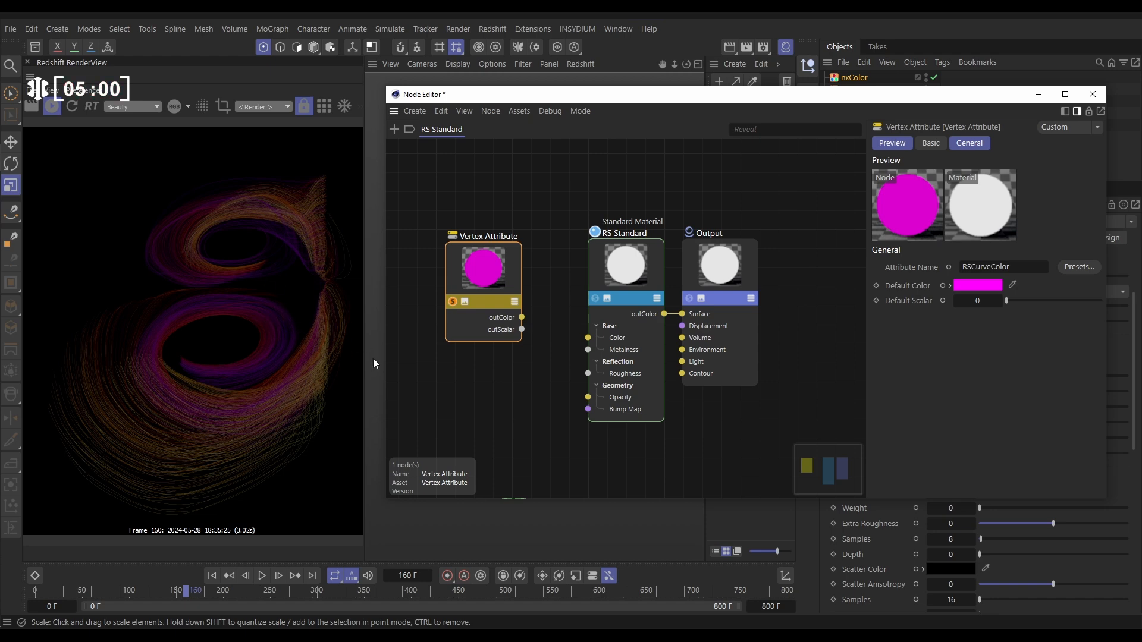
pyautogui.click(452, 300)
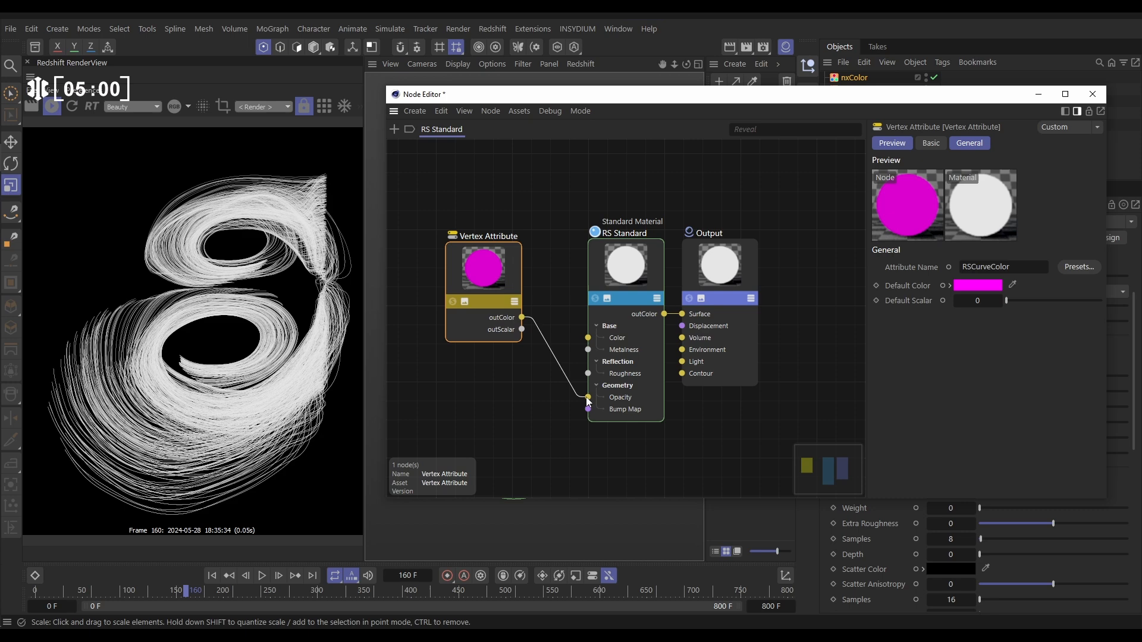
# Wire the Vertex Attribute outColor into the RS Standard material so the rendered trails glow violet to orange.
pyautogui.moveTo(564, 383); pyautogui.dragTo(588, 398)
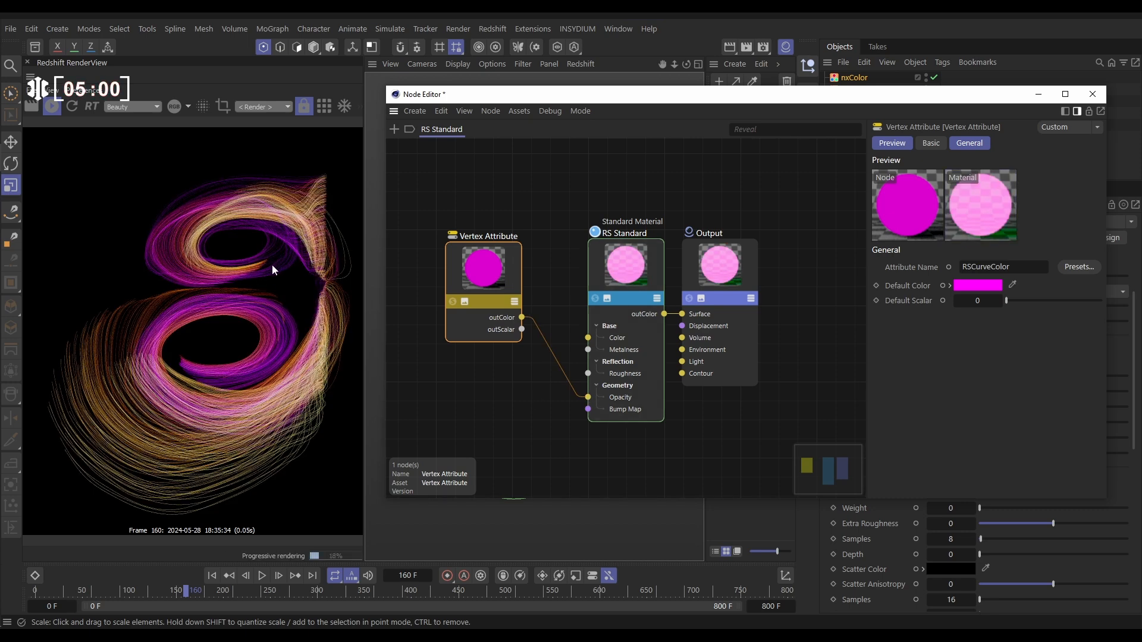
pyautogui.click(1092, 94)
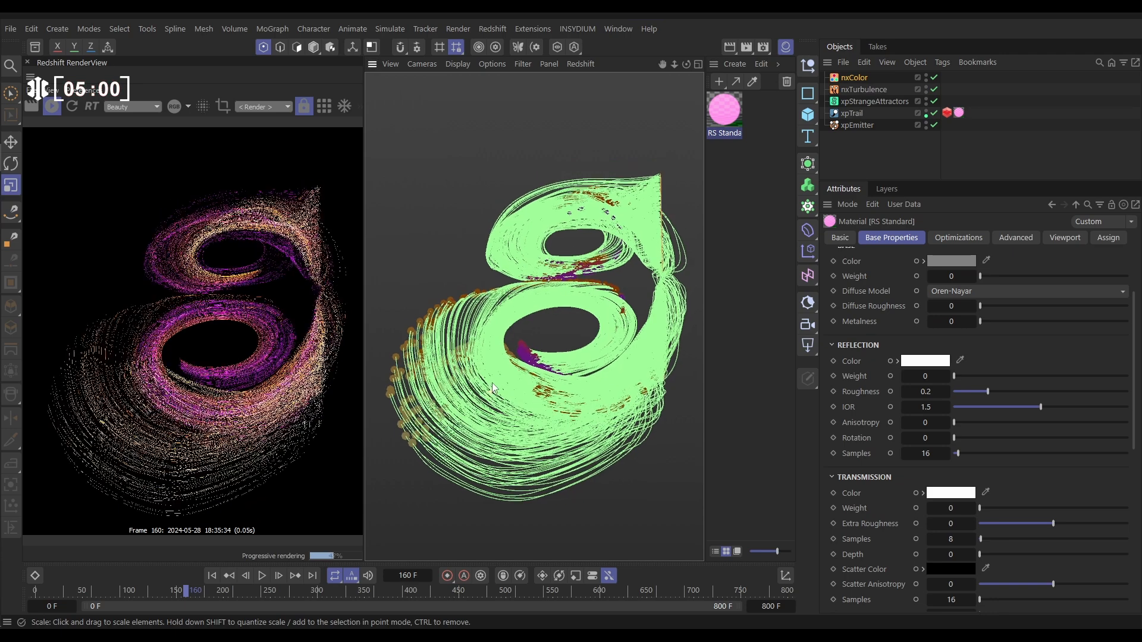
pyautogui.keyDown('alt'); pyautogui.moveTo(498, 386); pyautogui.dragTo(566, 395); pyautogui.keyUp('alt')
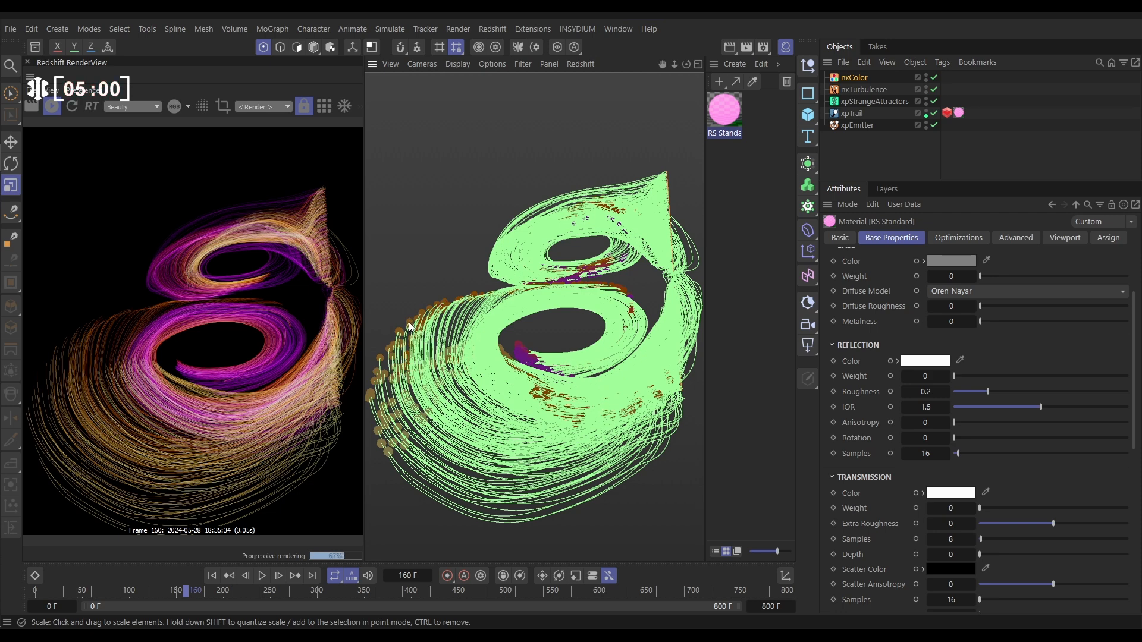
pyautogui.click(262, 575)
pyautogui.click(264, 577)
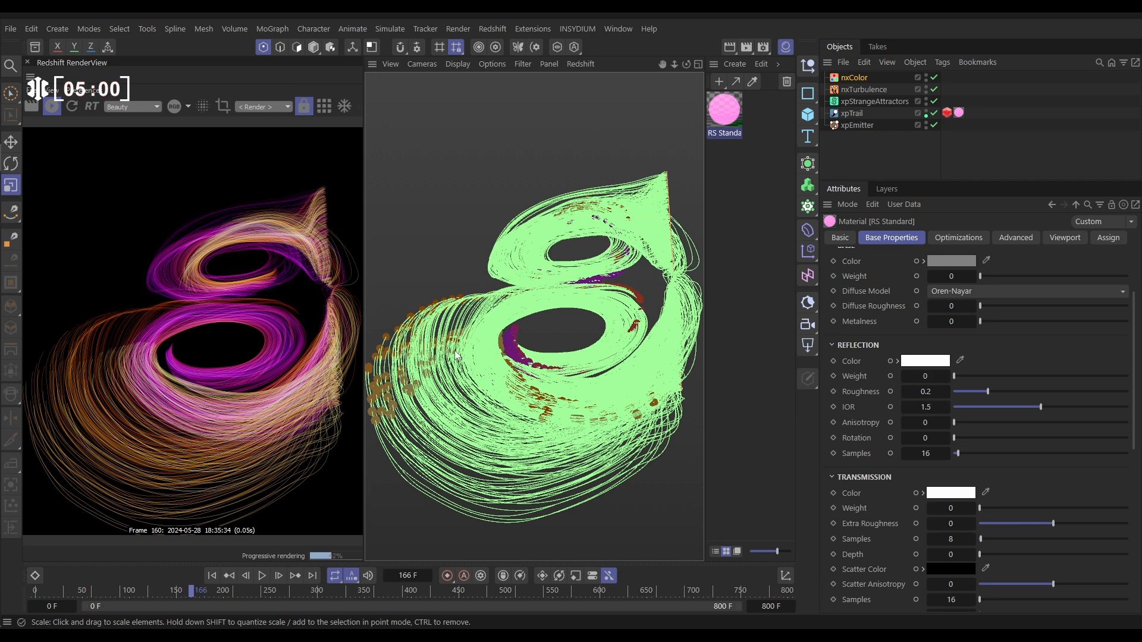
# Set xpTrail's Trail Color Mode to Per-Vertex under Thickness & Color and play the result to frame 172.
pyautogui.click(858, 113)
pyautogui.click(903, 272)
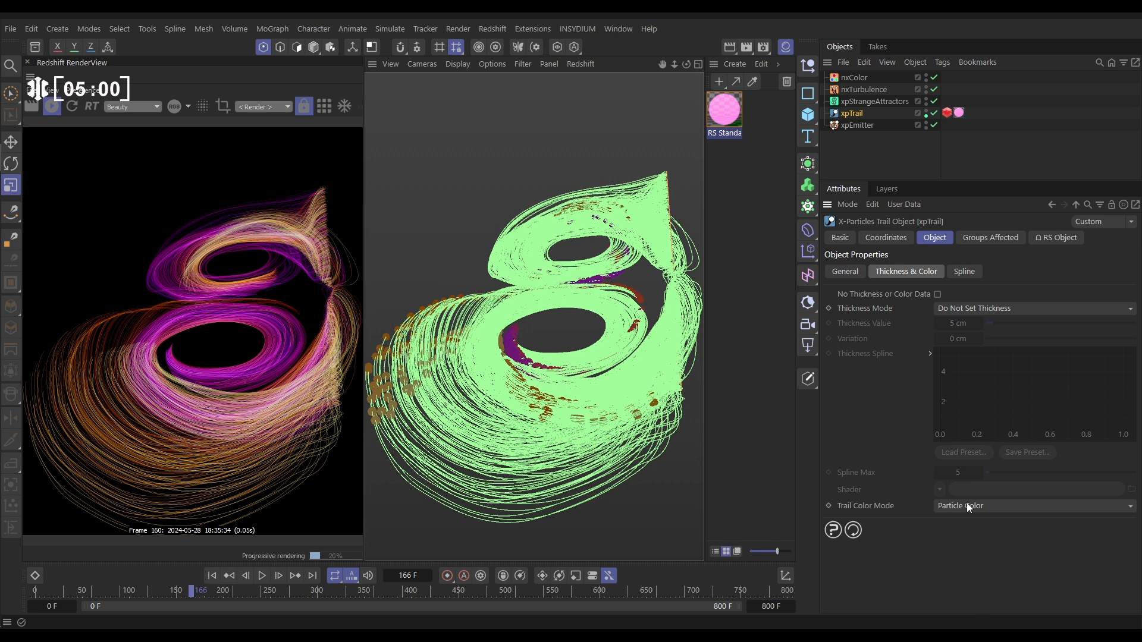
pyautogui.click(998, 506)
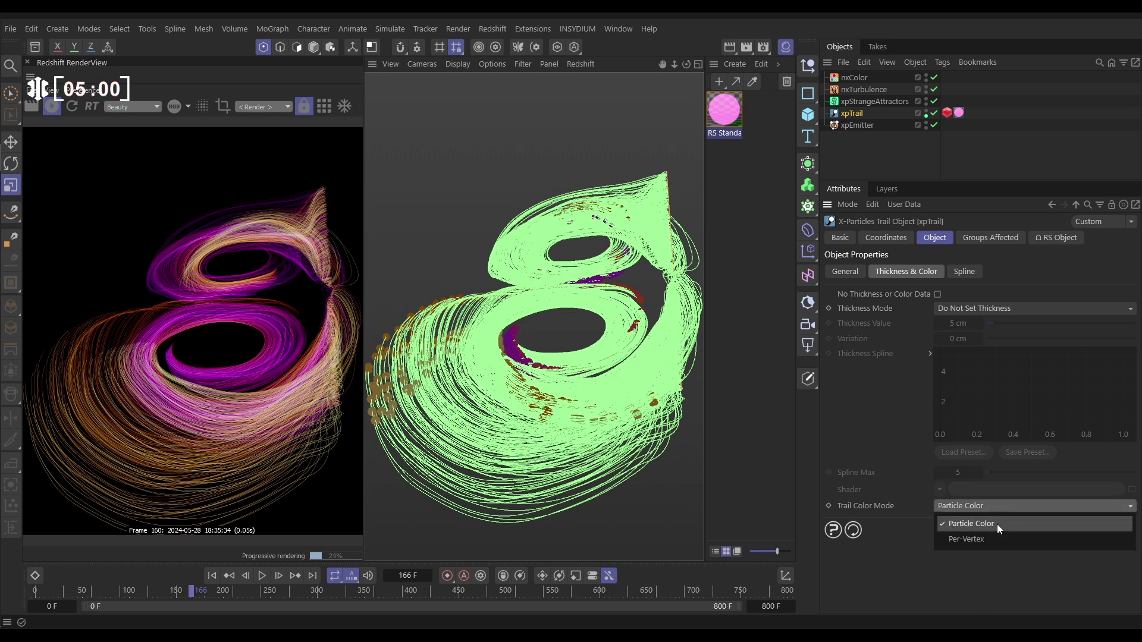
pyautogui.click(964, 539)
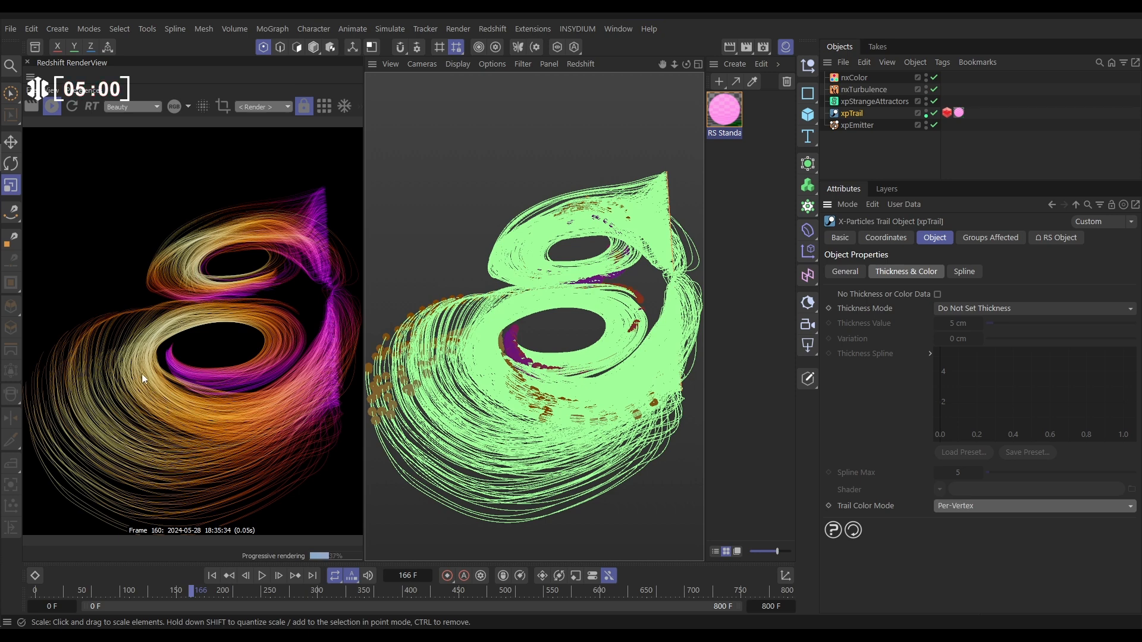
pyautogui.click(263, 577)
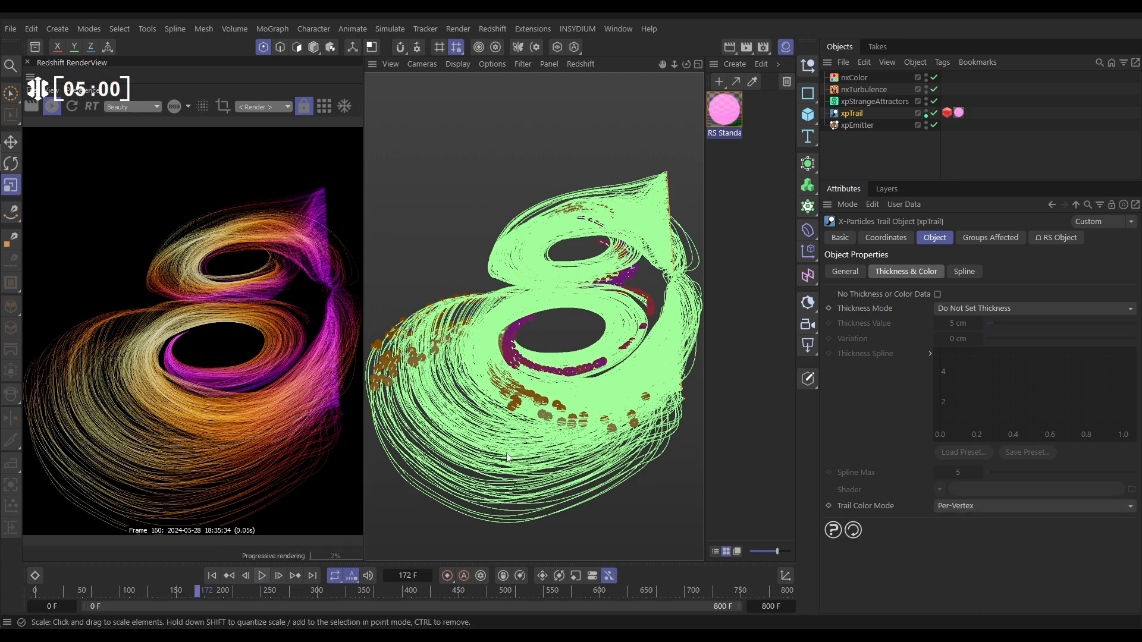
pyautogui.moveTo(538, 433)
pyautogui.keyDown('alt'); pyautogui.mouseDown()
pyautogui.moveTo(546, 380)
pyautogui.moveTo(520, 366)
pyautogui.moveTo(535, 375)
pyautogui.mouseUp(); pyautogui.keyUp('alt')
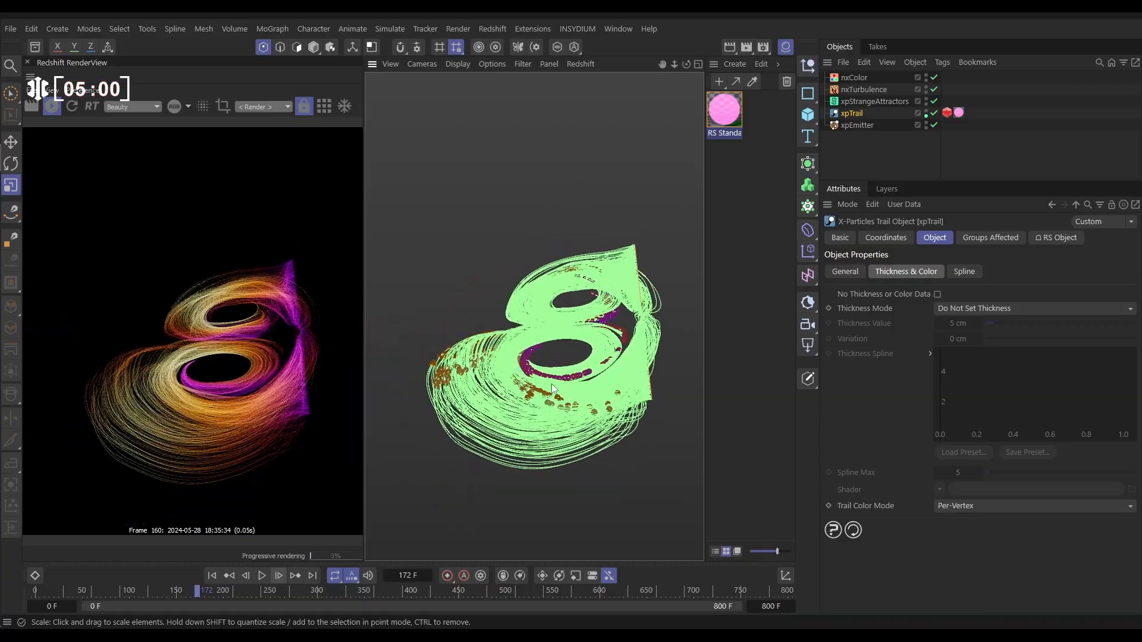
pyautogui.scroll(3, 554, 393)
pyautogui.scroll(3, 564, 401)
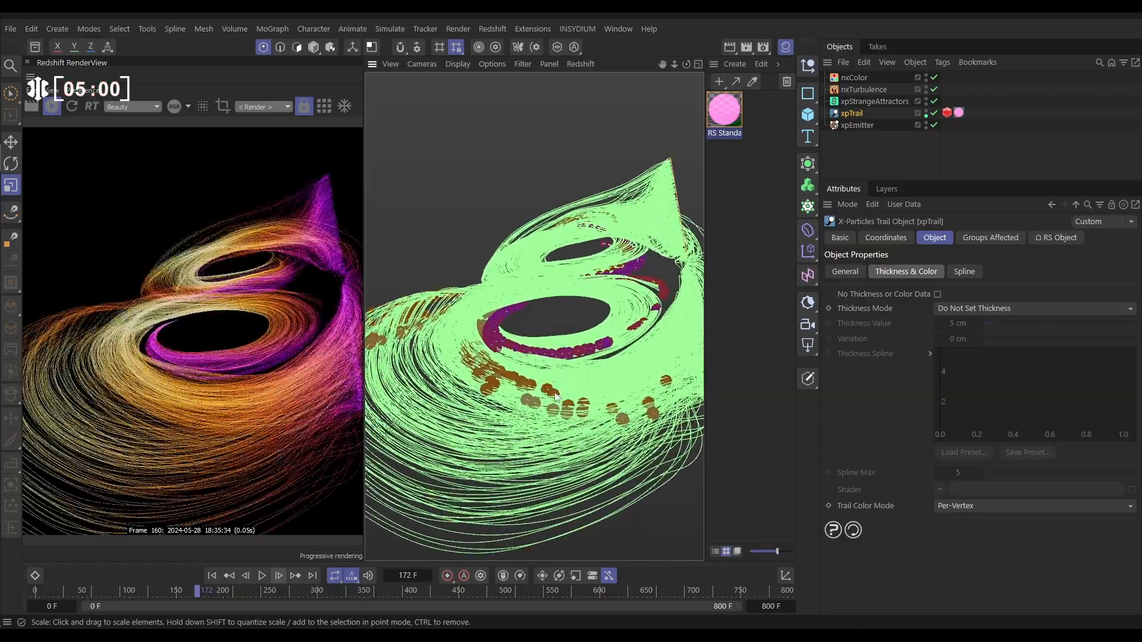
pyautogui.scroll(2, 567, 393)
pyautogui.scroll(-2, 569, 388)
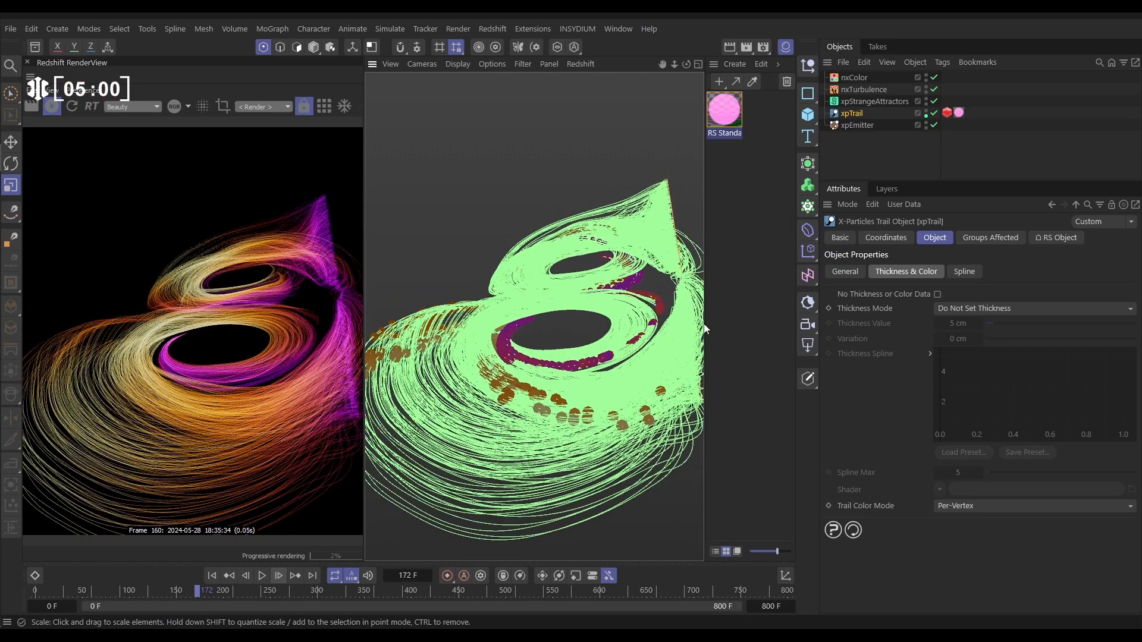
# Create a Redshift Camera and make it the active viewport camera.
pyautogui.click(808, 326)
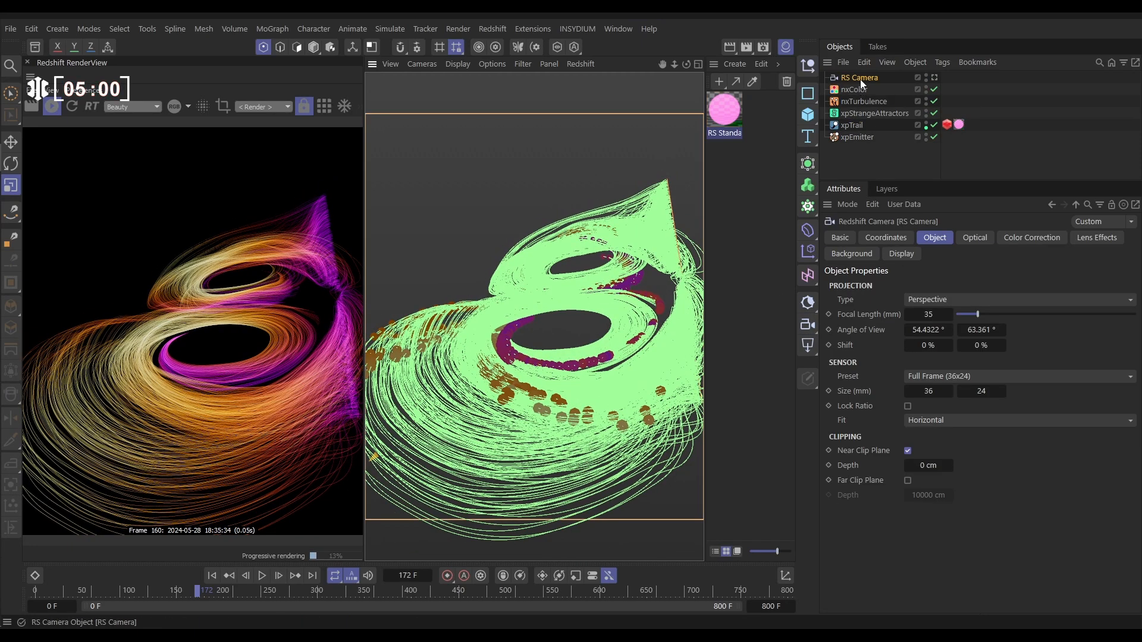
pyautogui.click(933, 80)
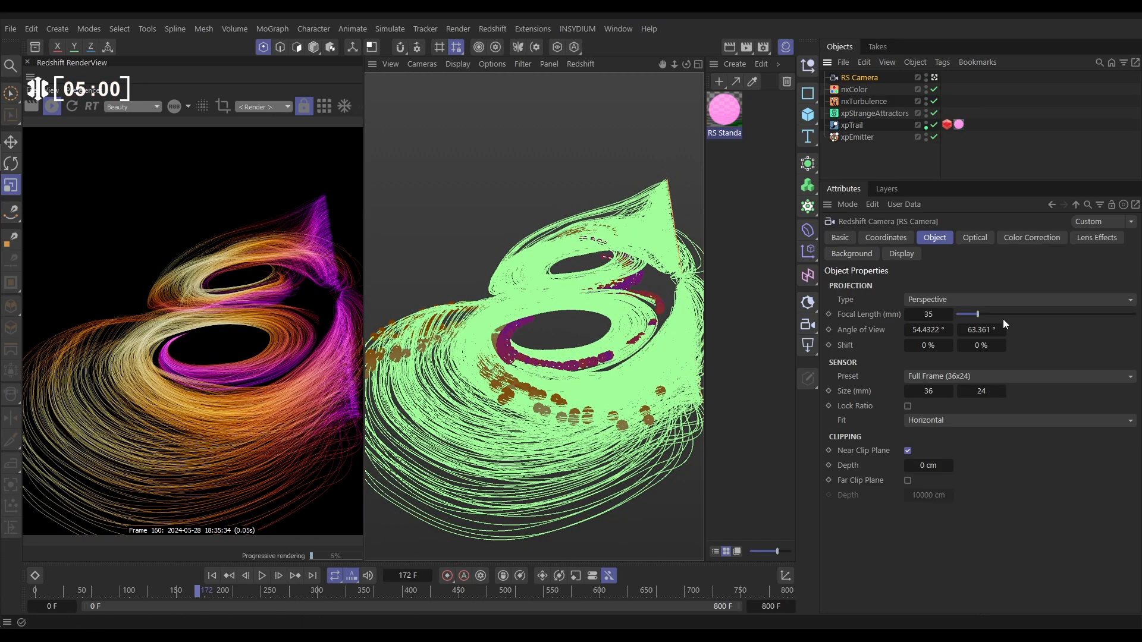
# Override Bloom in the RS Camera's Lens Effects with 400 % intensity and 0.8 threshold, then view the glowing figure-eight.
pyautogui.click(1087, 239)
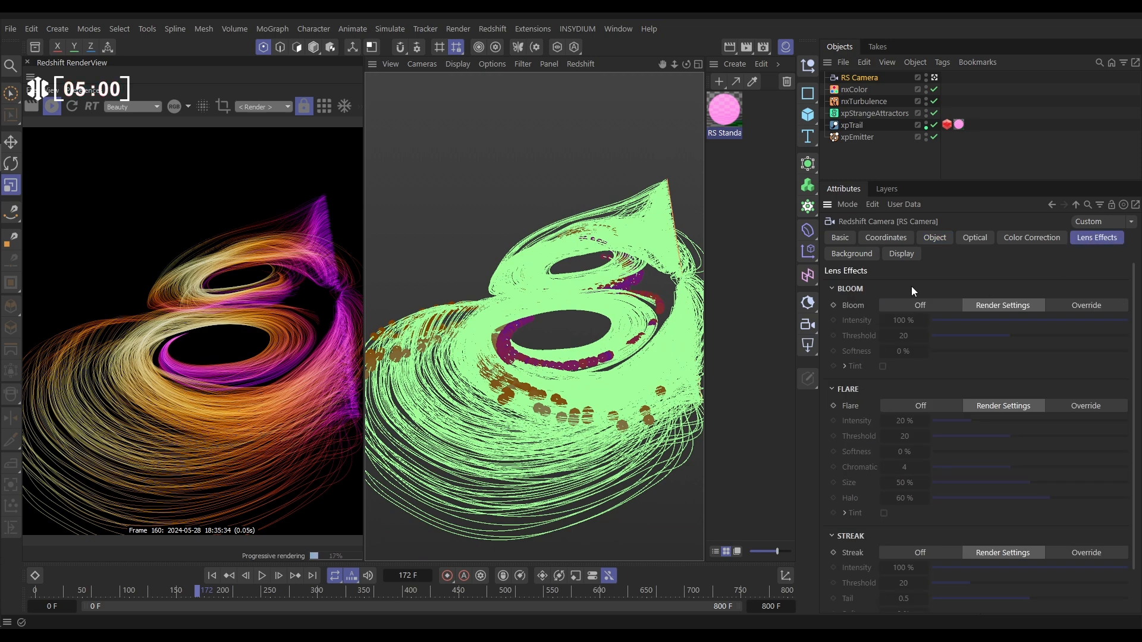
pyautogui.click(1086, 306)
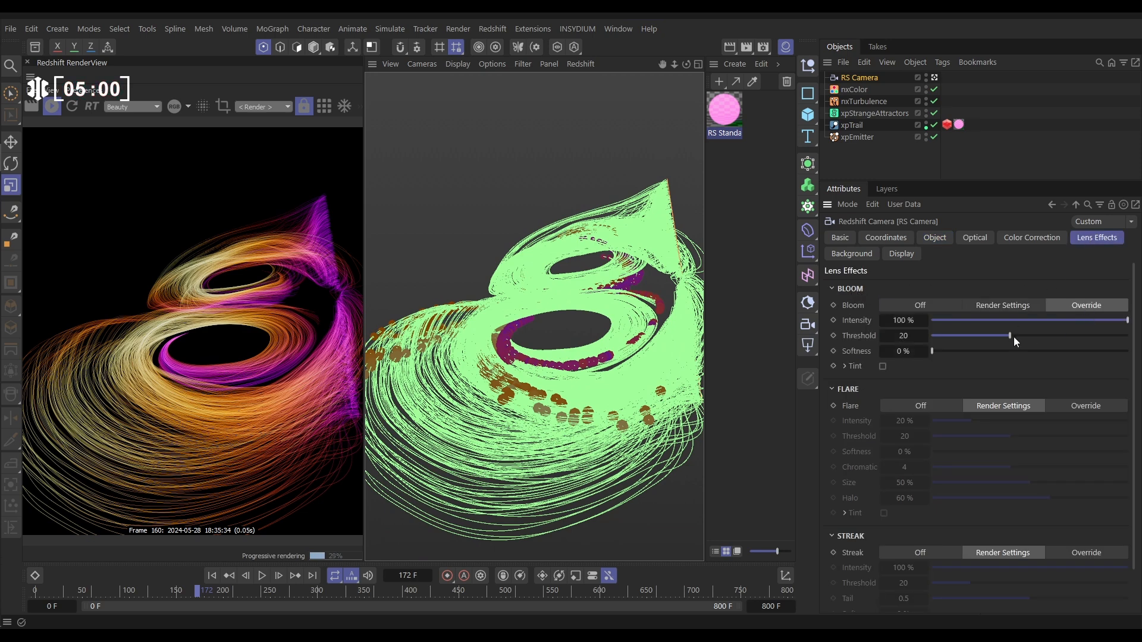
pyautogui.write('1')
pyautogui.press('Return')
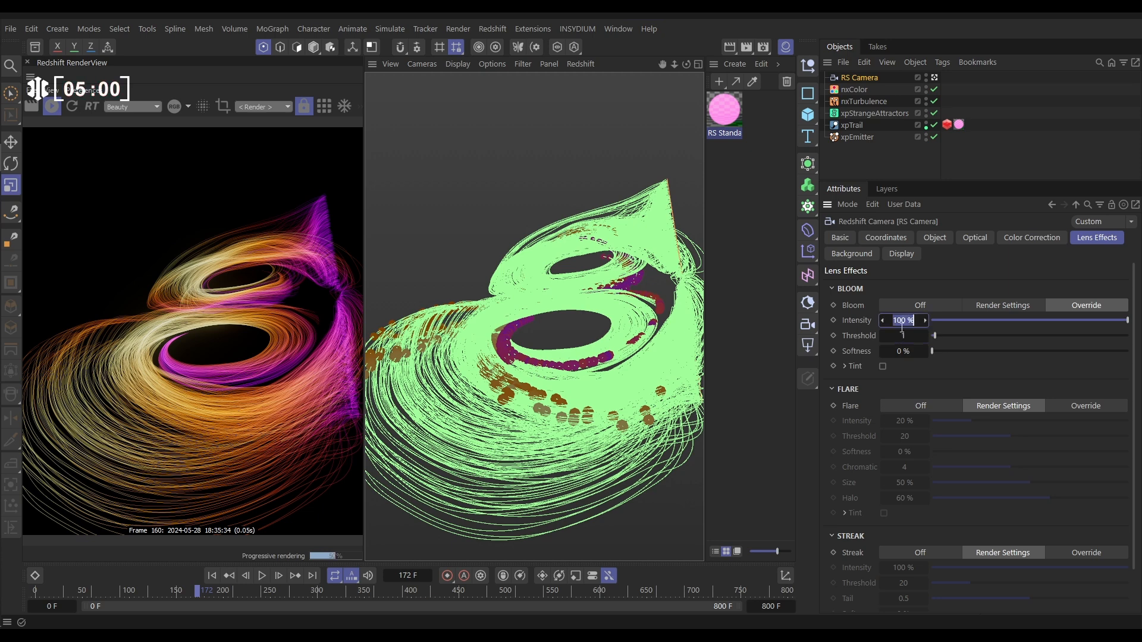
pyautogui.write('400')
pyautogui.write('%')
pyautogui.press('Return')
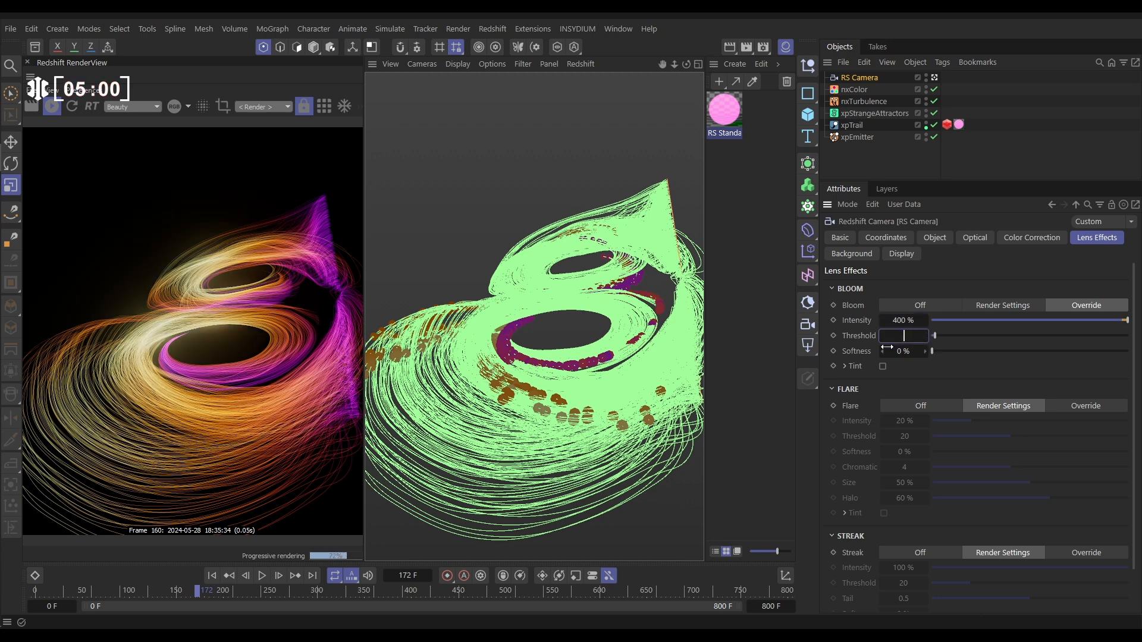
pyautogui.write('0.8')
pyautogui.press('Return')
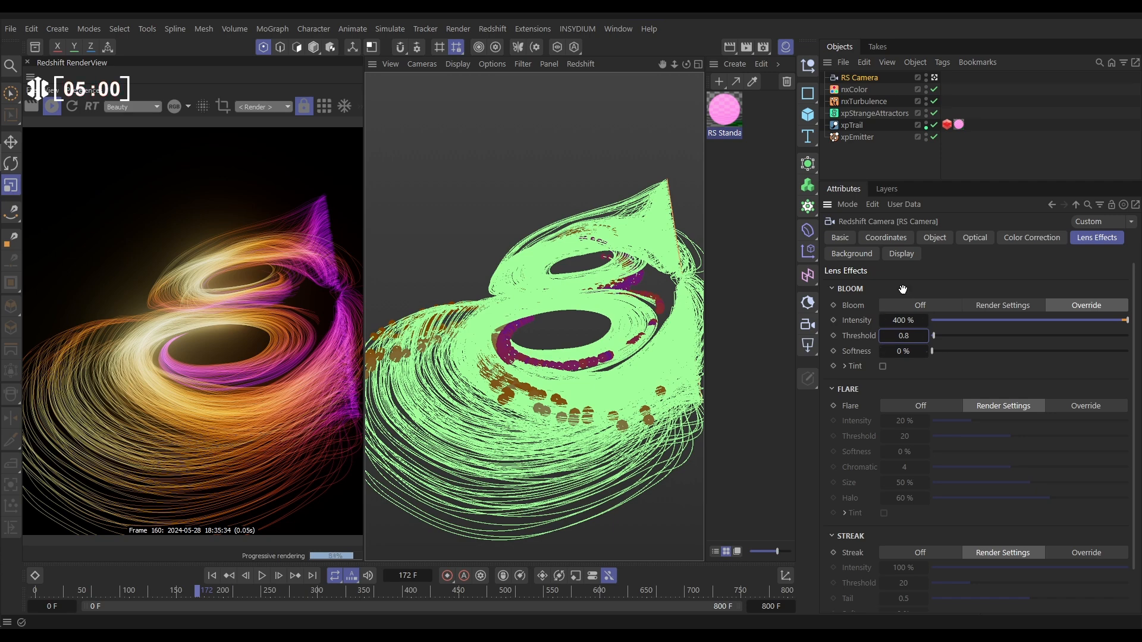
pyautogui.scroll(-4, 525, 313)
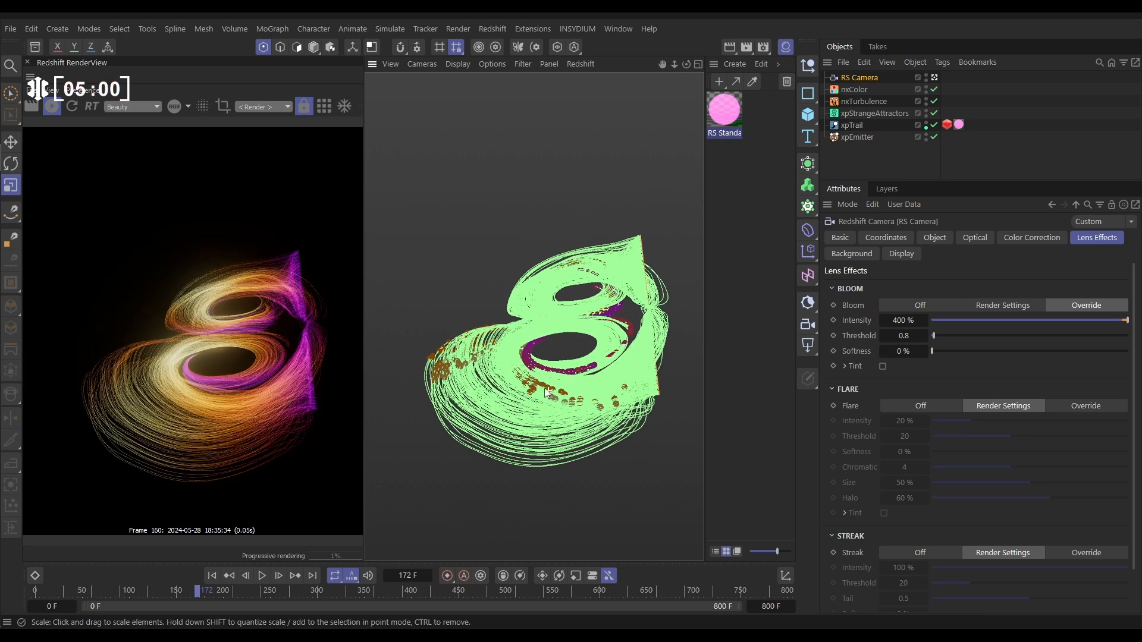
pyautogui.moveTo(536, 375)
pyautogui.keyDown('alt'); pyautogui.mouseDown()
pyautogui.moveTo(526, 314)
pyautogui.moveTo(652, 291)
pyautogui.moveTo(574, 384)
pyautogui.mouseUp(); pyautogui.keyUp('alt')
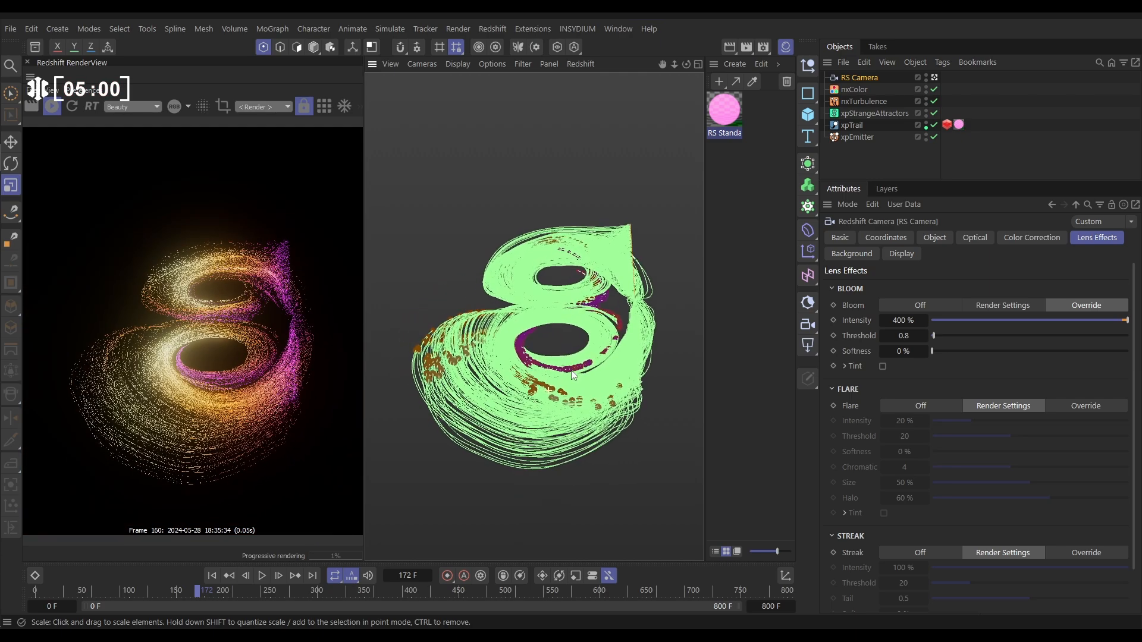
pyautogui.scroll(3, 578, 353)
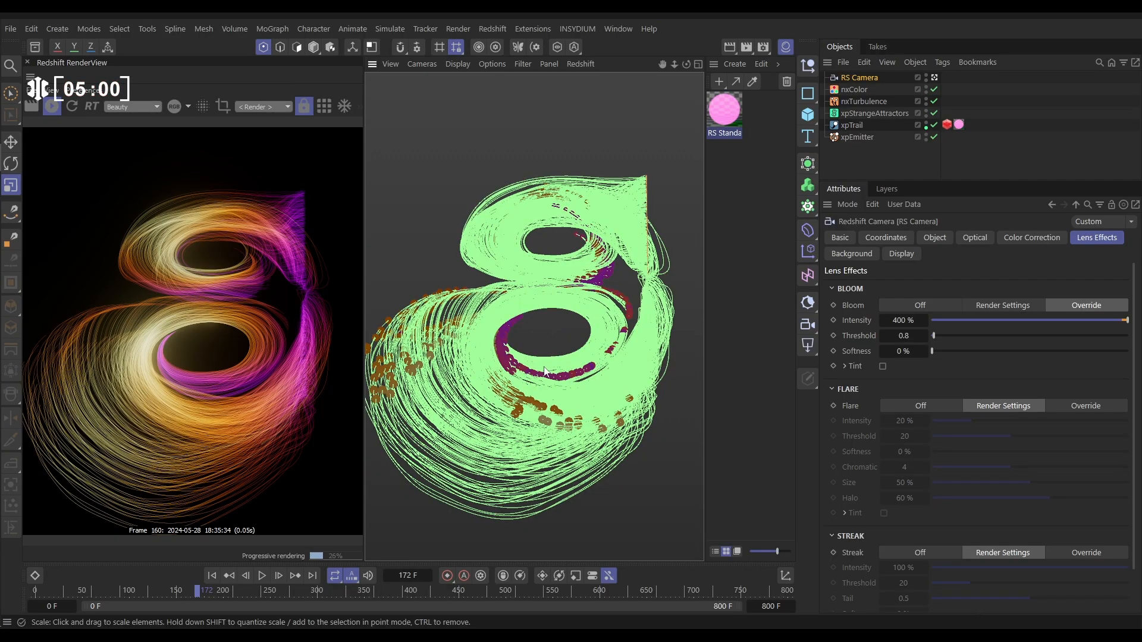
pyautogui.moveTo(544, 370)
pyautogui.keyDown('alt'); pyautogui.mouseDown()
pyautogui.moveTo(547, 328)
pyautogui.moveTo(540, 364)
pyautogui.mouseUp(); pyautogui.keyUp('alt')
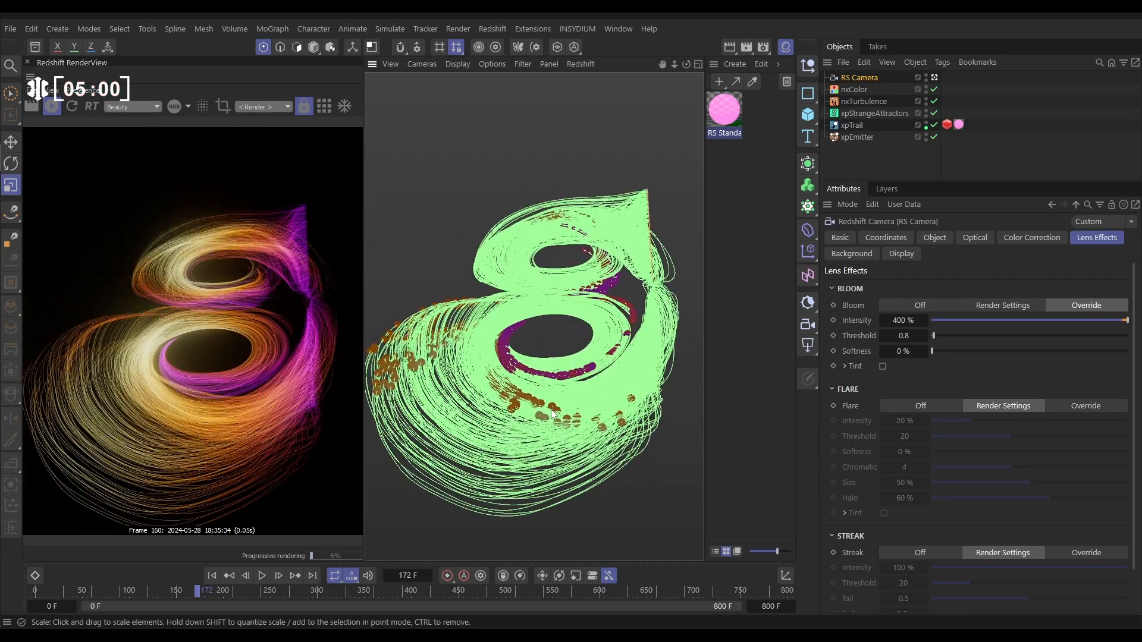